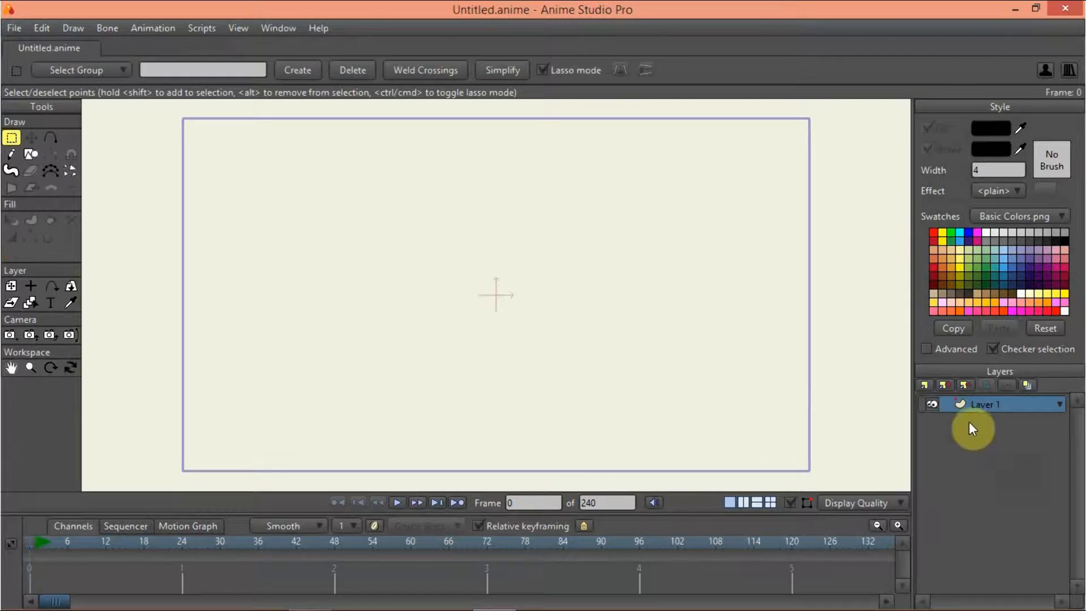
Add a group layer and nest Layer 1 inside it.
left_click(928, 388)
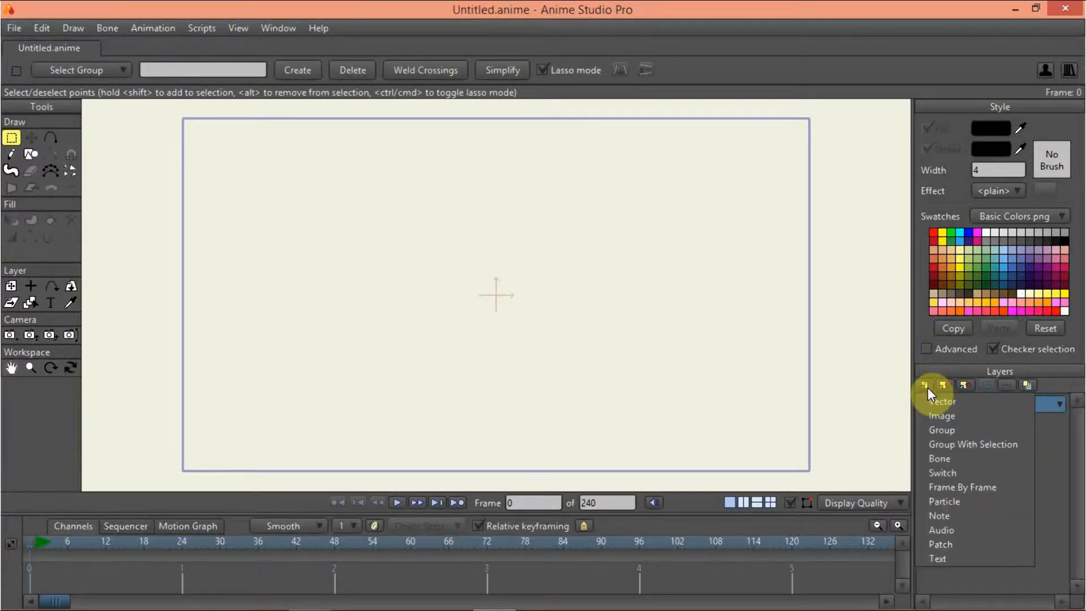
left_click(942, 428)
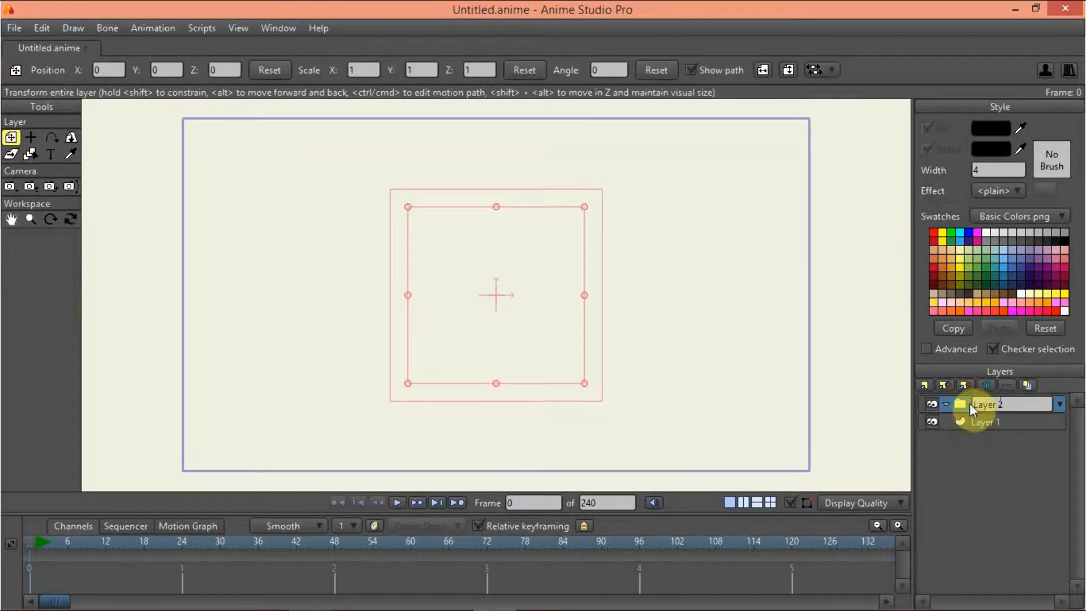
key("BackSpace")
left_click(968, 421)
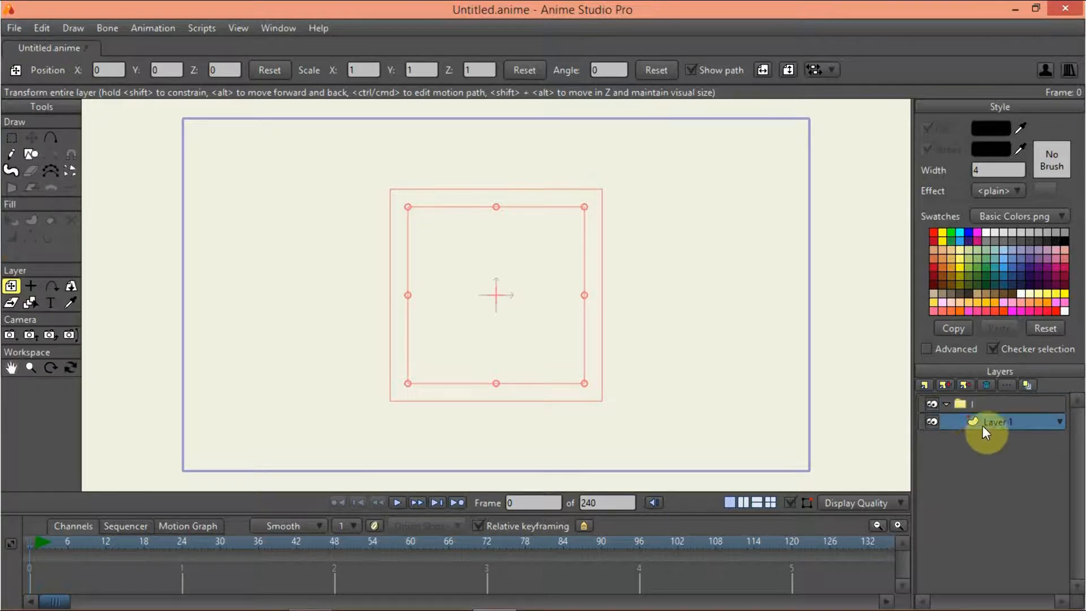
Rename the vector layer inside the group to "ball".
double_click(983, 421)
type("ball")
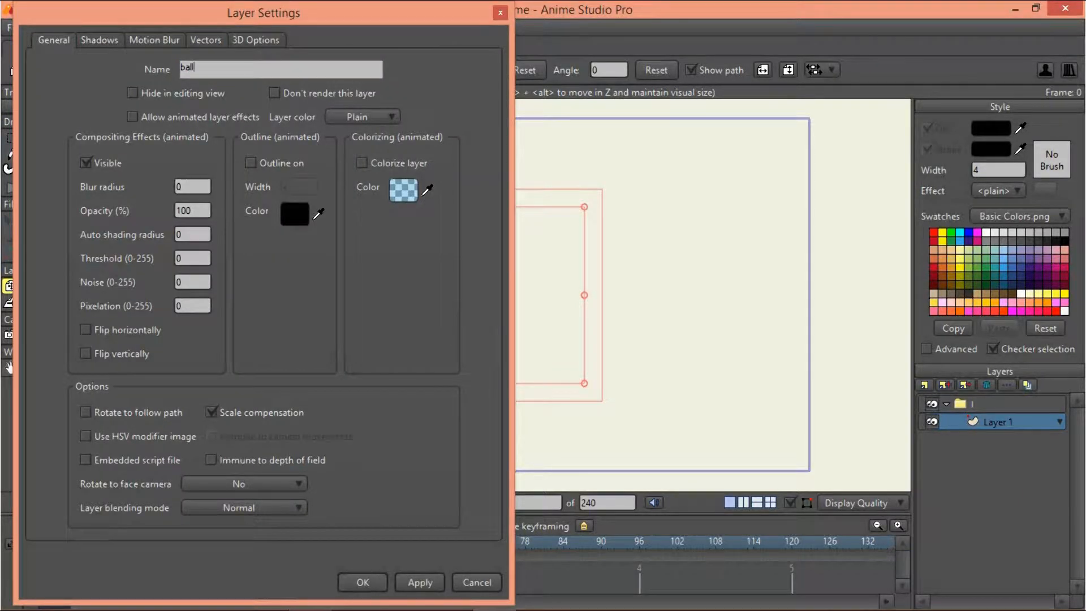
key("Return")
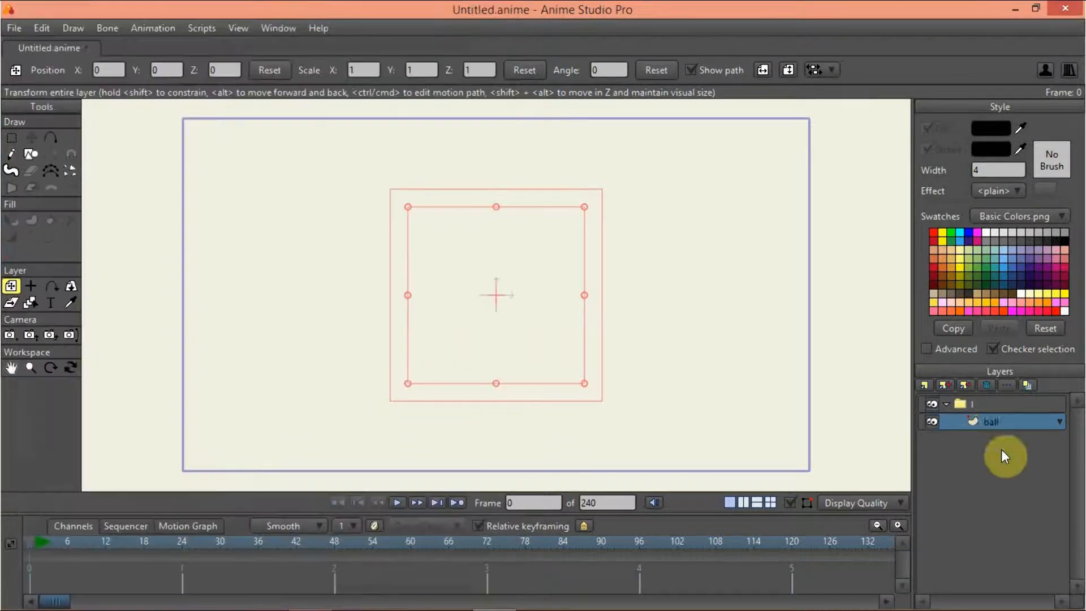
Draw an orange-filled circle with a black outline just above and beside the canvas centre on the ball layer.
left_click(32, 154)
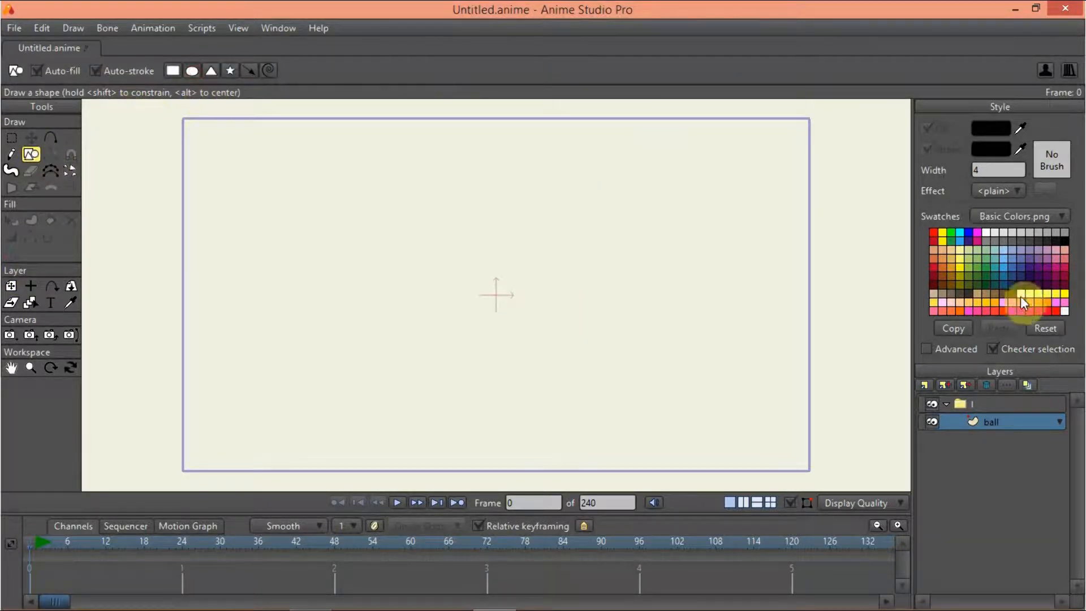
left_click(959, 311)
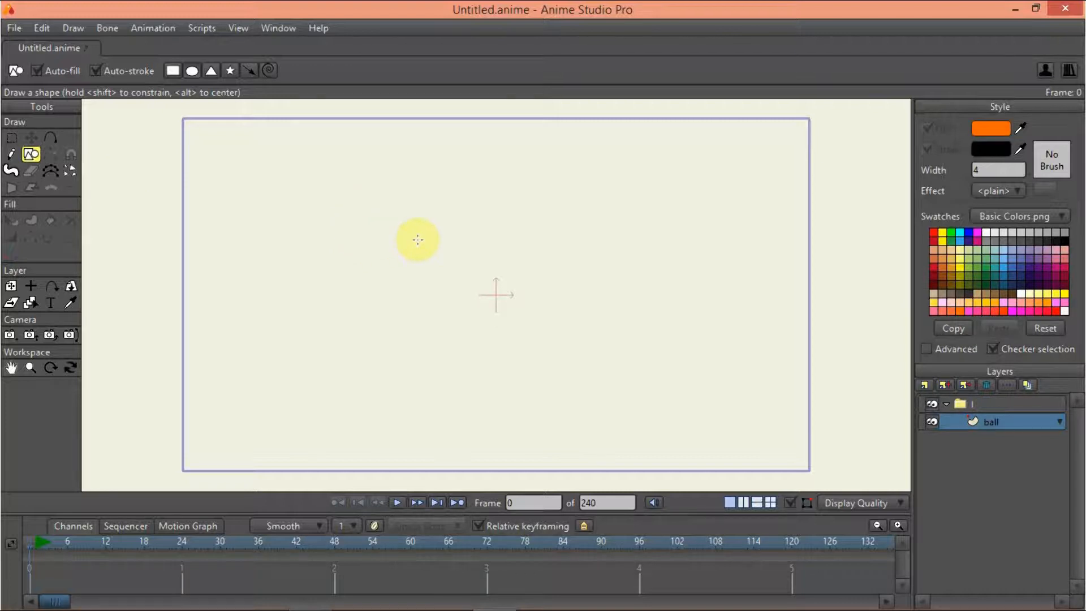
mouse_move(417, 215)
left_mouse_down()
mouse_move(515, 305)
mouse_move(497, 294)
left_mouse_up()
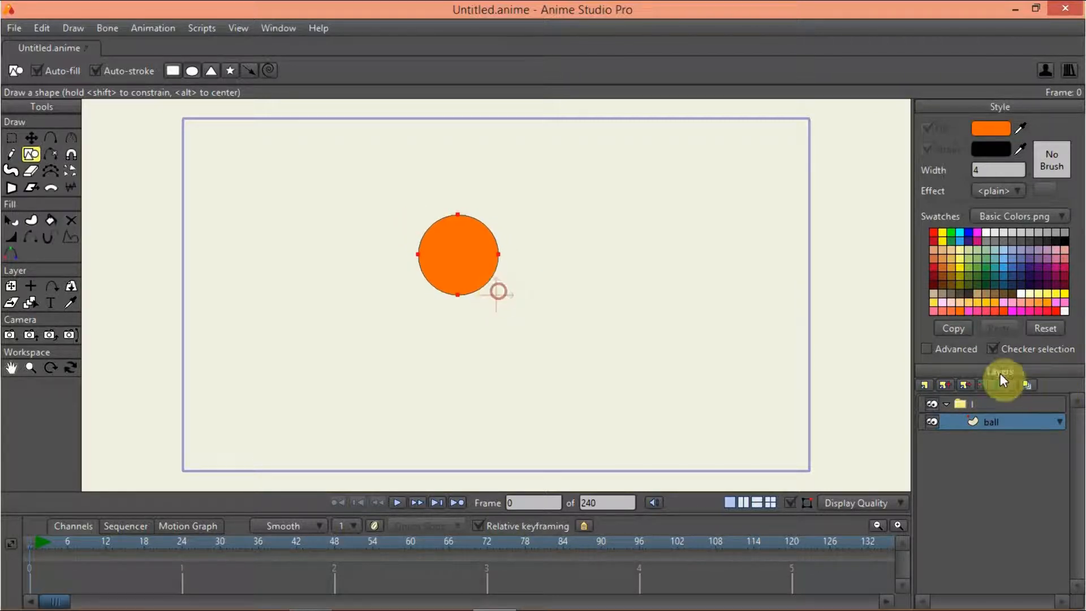
Add a new vector layer named "ground" inside the group.
left_click(925, 385)
left_click(938, 401)
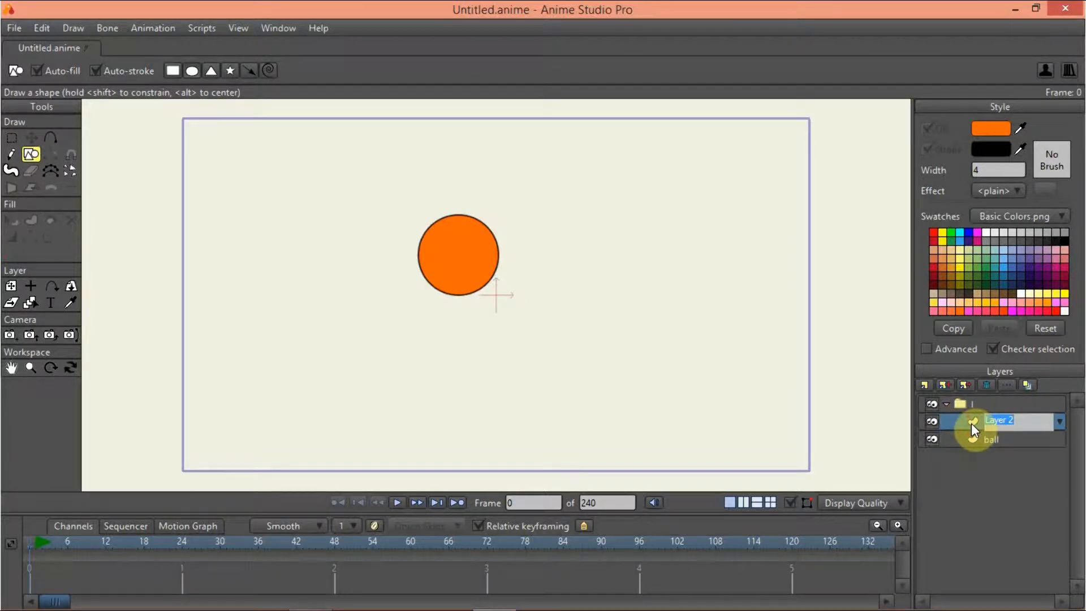
type("ground")
key("Return")
Draw a black rectangle on the ground layer along the frame's lower edge, extending past both sides of the frame.
left_click(1063, 237)
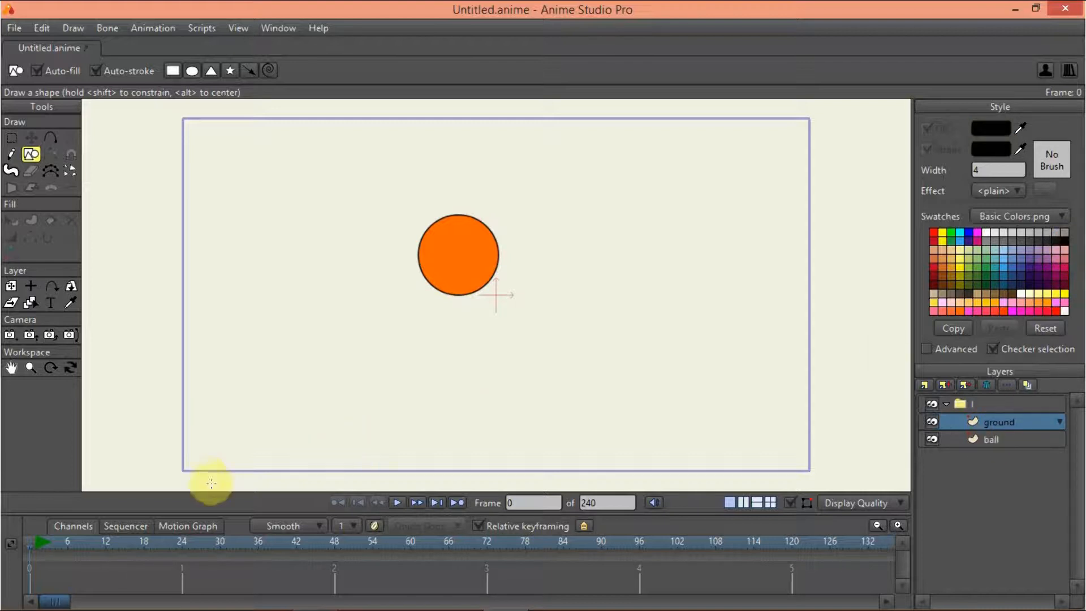
scroll(183, 402, "down", 1)
left_click_drag(229, 395, 443, 465)
key("ctrl+z")
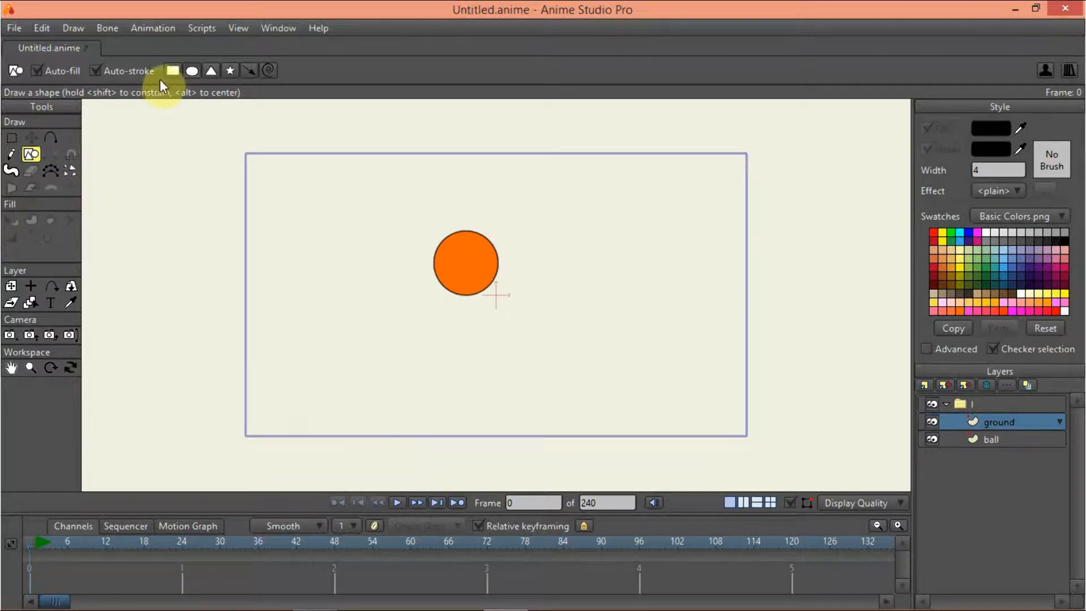
left_click(173, 71)
left_click_drag(234, 394, 765, 463)
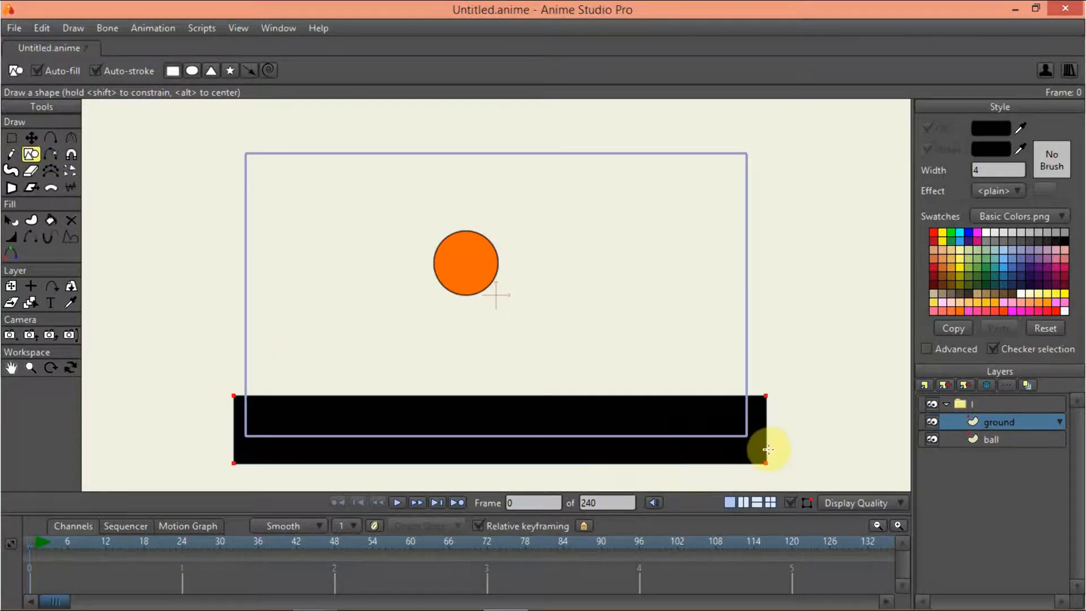
Rename the group layer to "physics".
double_click(1002, 402)
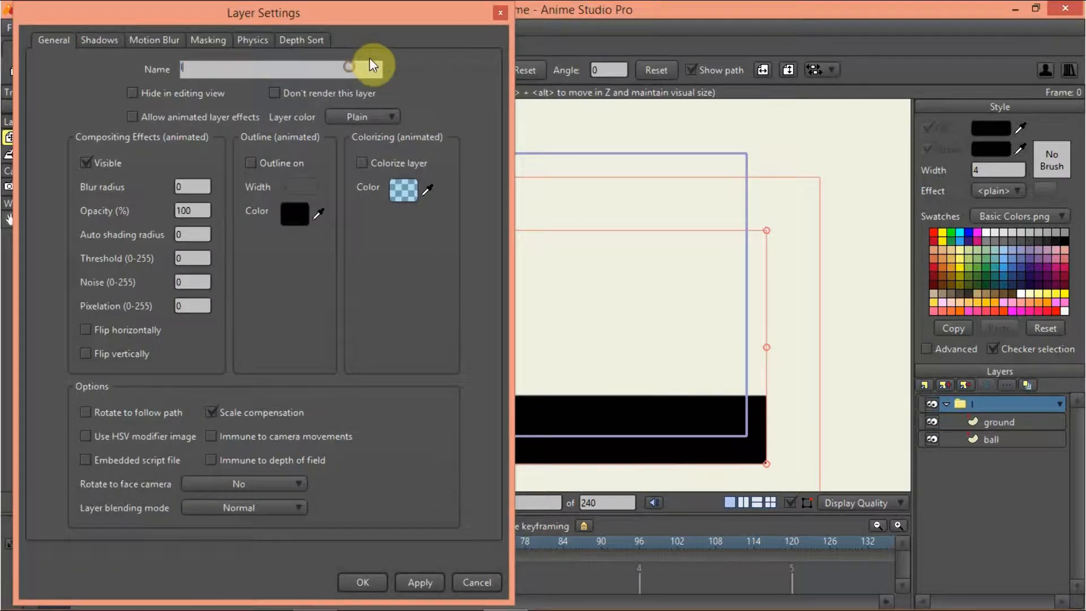
type("physics")
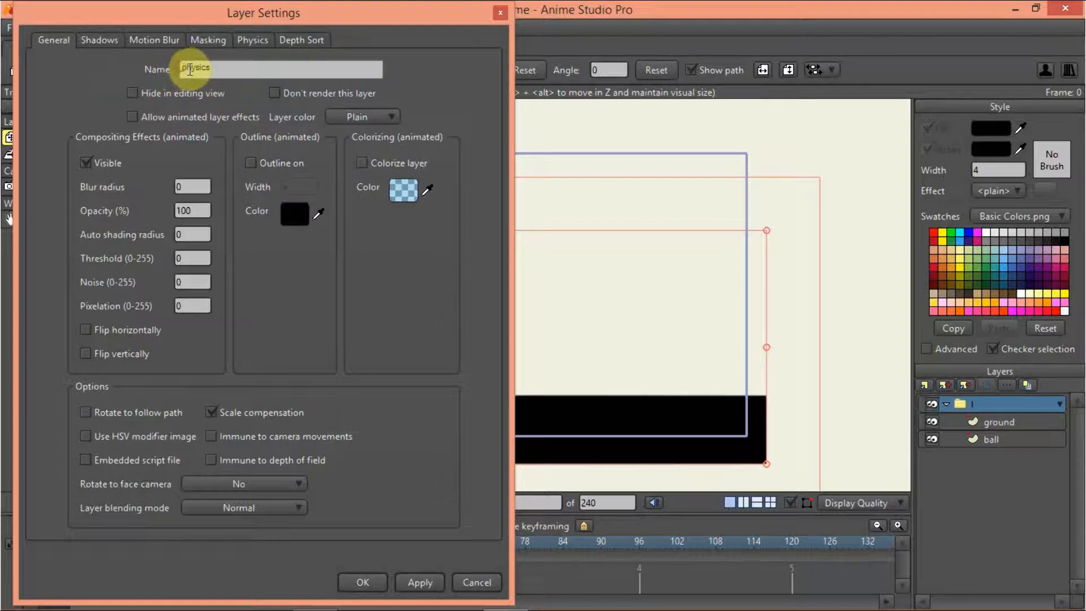
left_click(189, 69)
key("BackSpace")
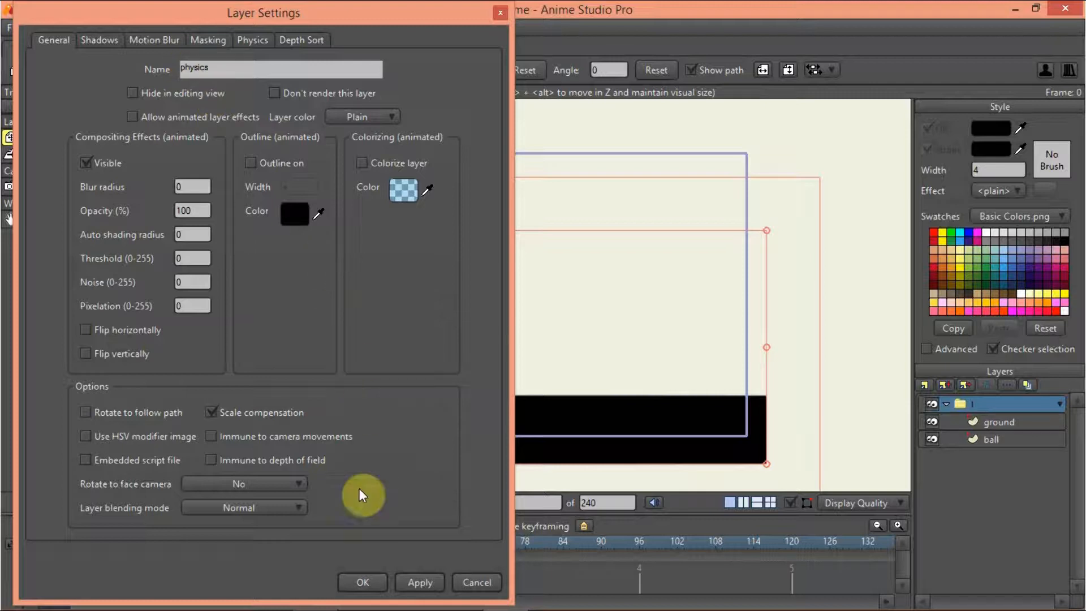
left_click(425, 581)
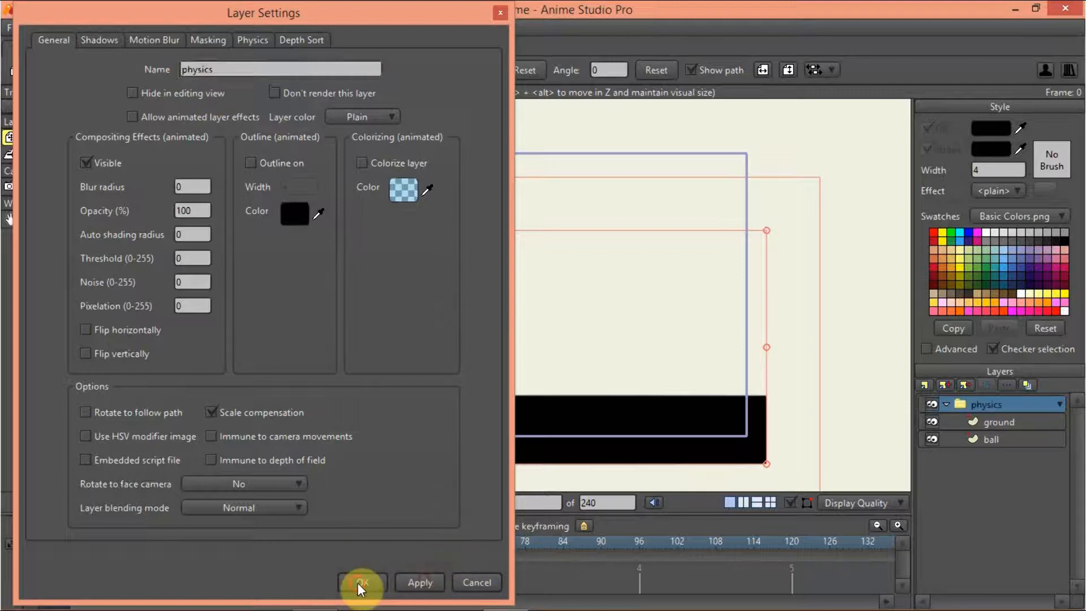
left_click(362, 582)
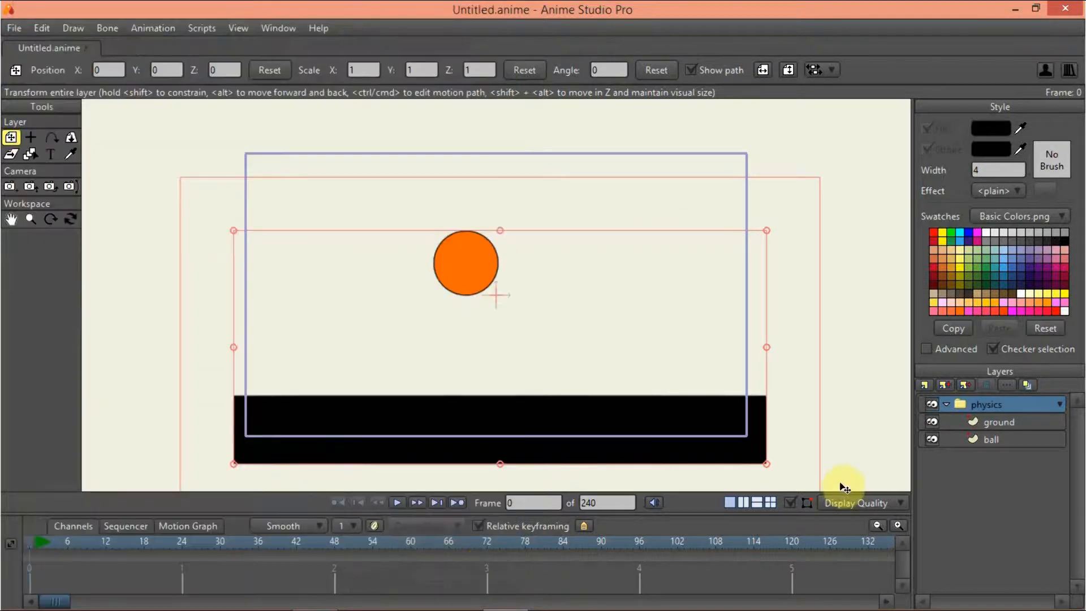
double_click(968, 404)
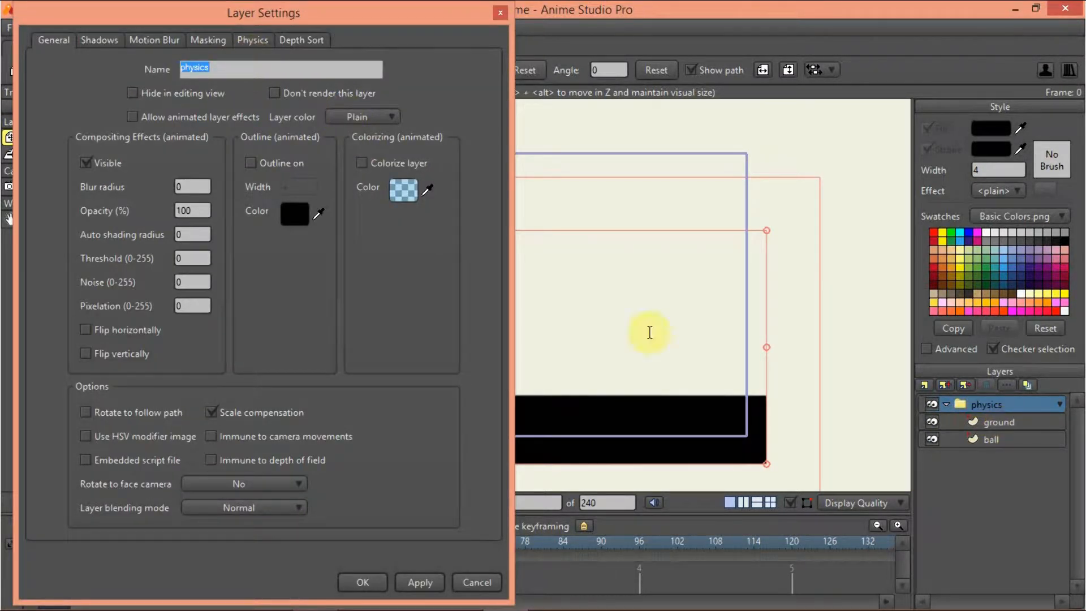
left_click(501, 12)
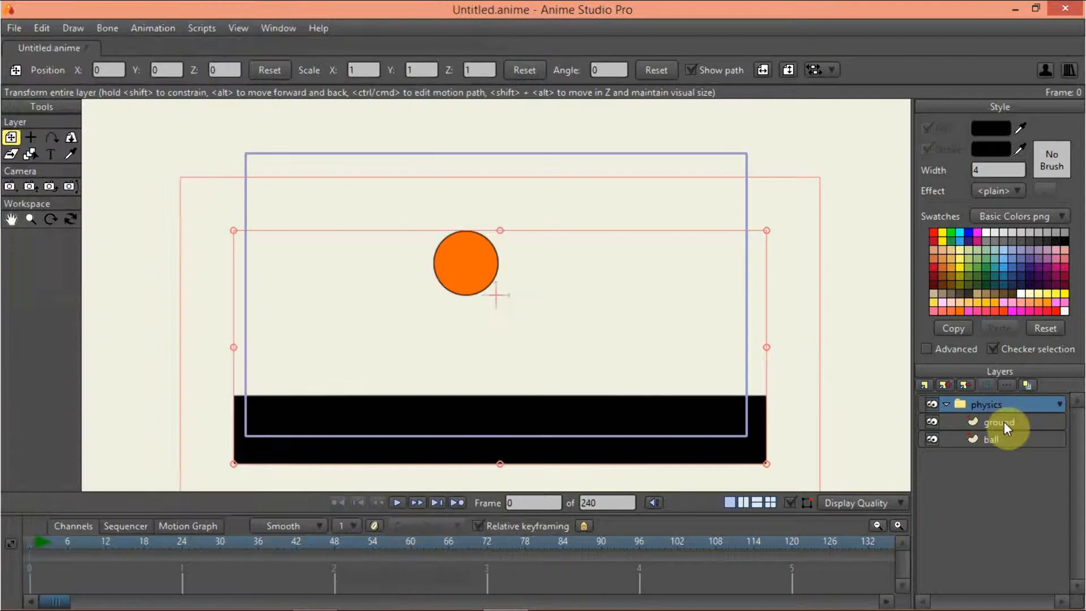
left_click(946, 405)
left_click(946, 404)
Enable physics in the layer settings of the physics group.
double_click(992, 405)
left_click(262, 40)
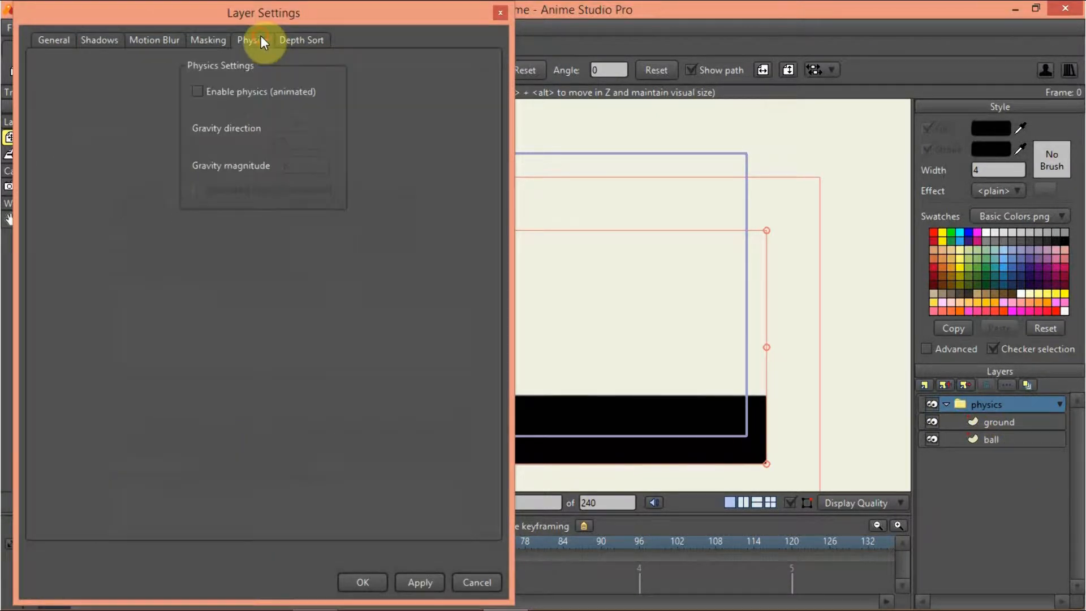
left_click(196, 92)
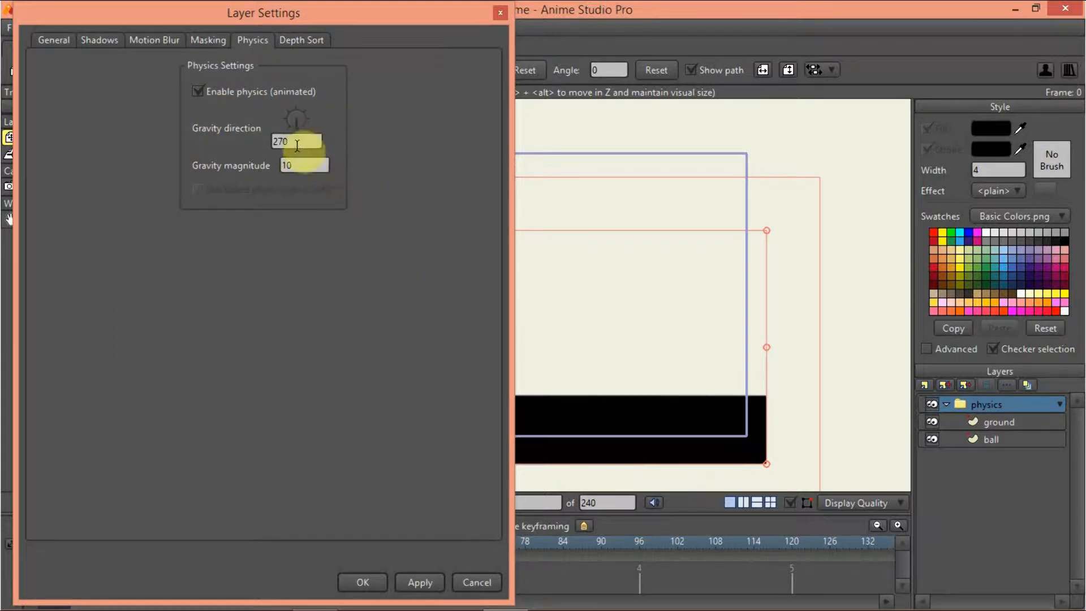
left_click(413, 584)
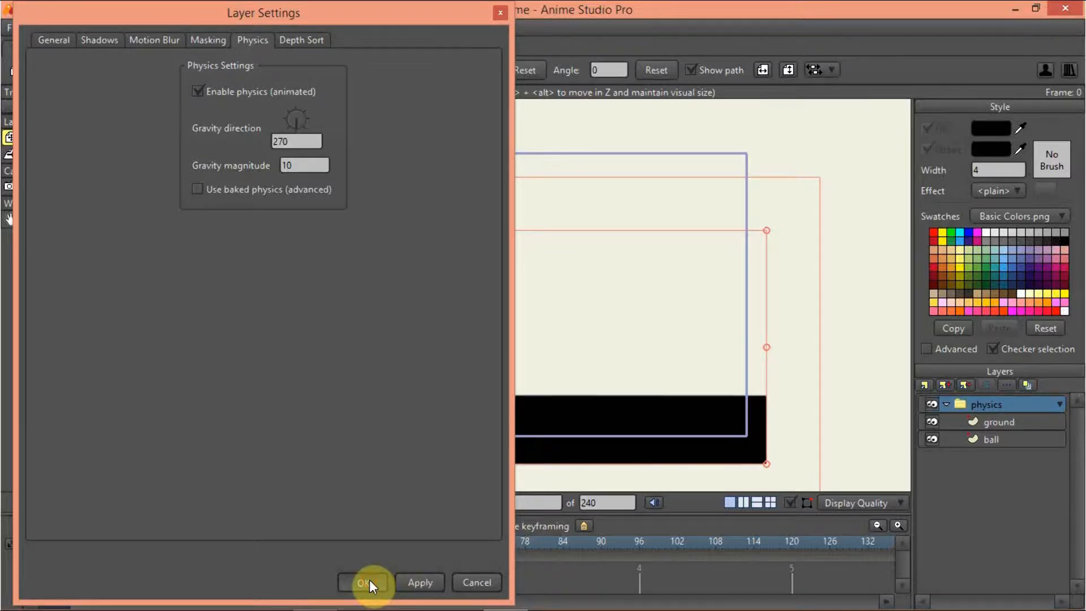
left_click(366, 582)
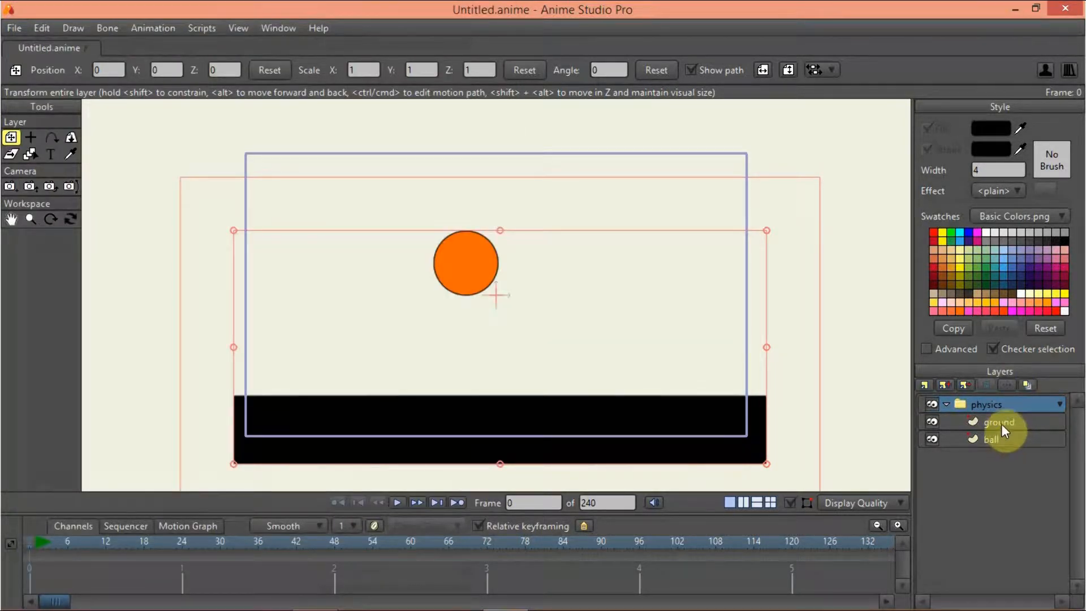
Move the ball layer above the ground layer and make the ground a non-moving physics object.
left_click_drag(1003, 436, 1004, 414)
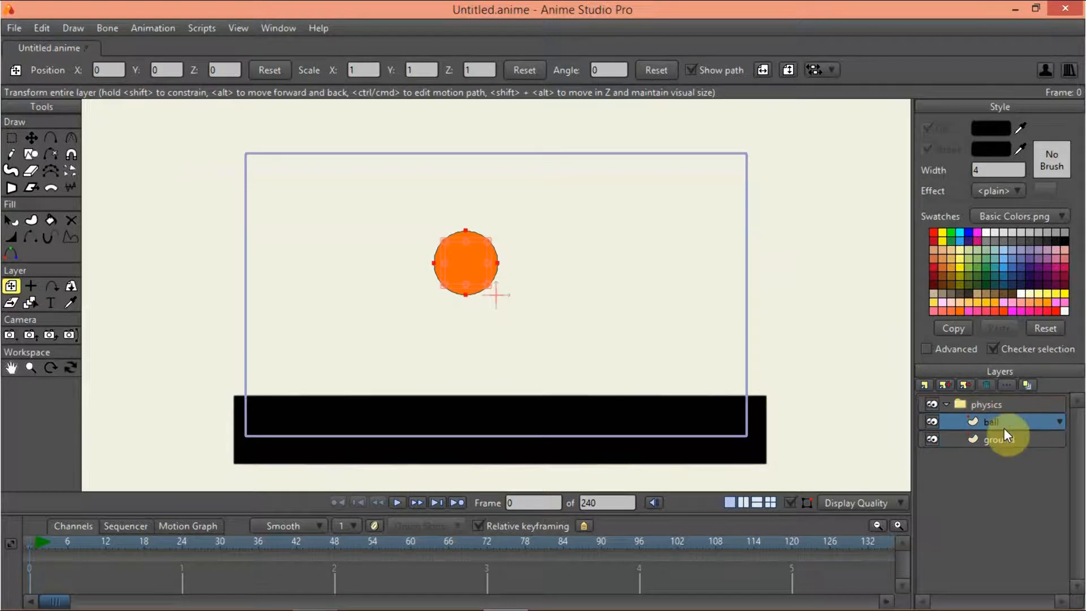
double_click(1002, 437)
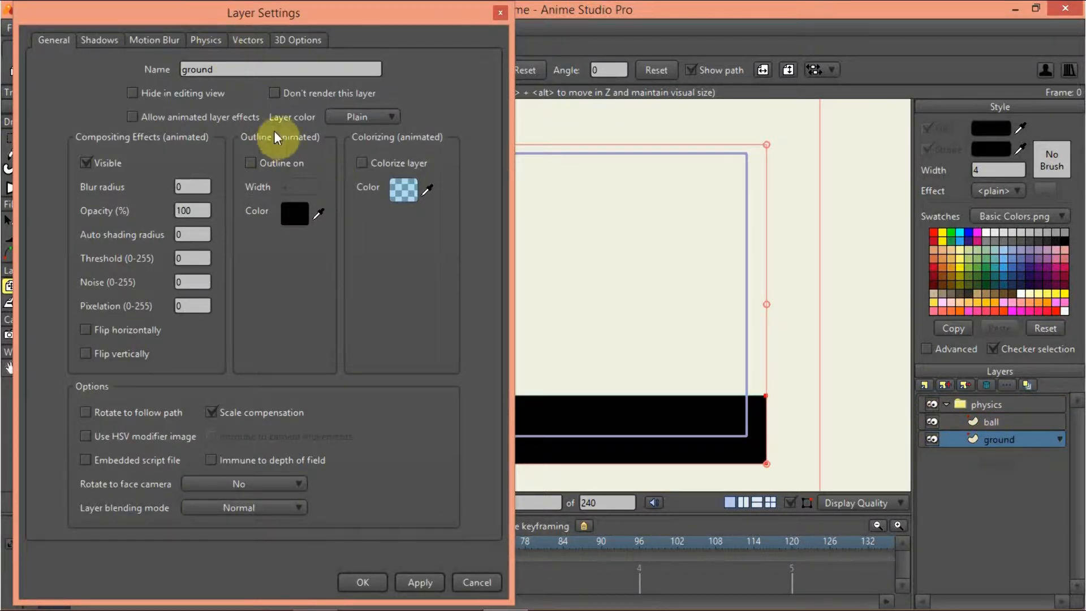
left_click(206, 40)
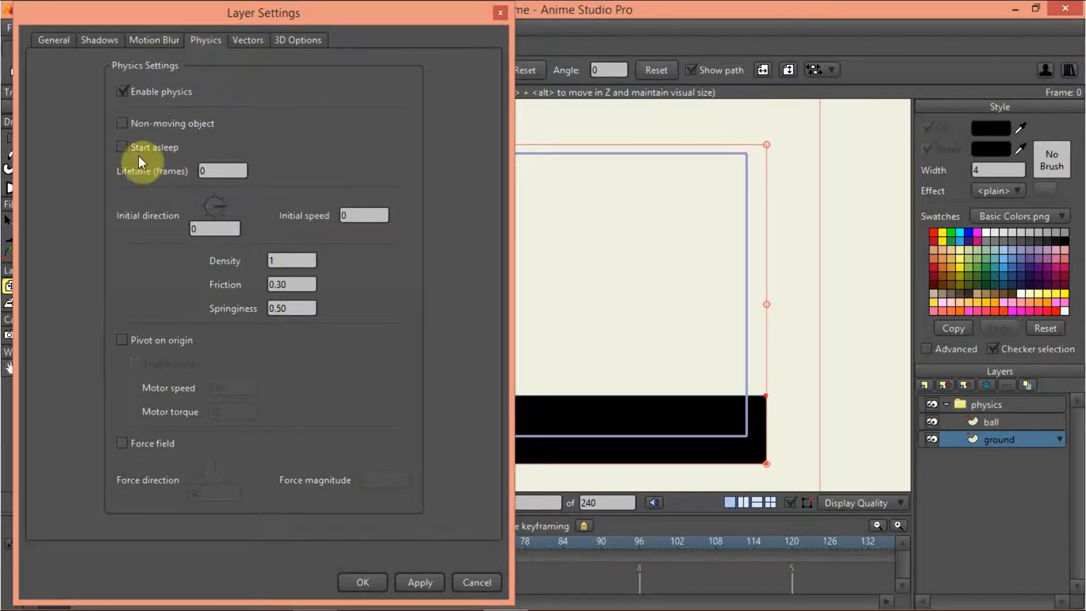
left_click(122, 122)
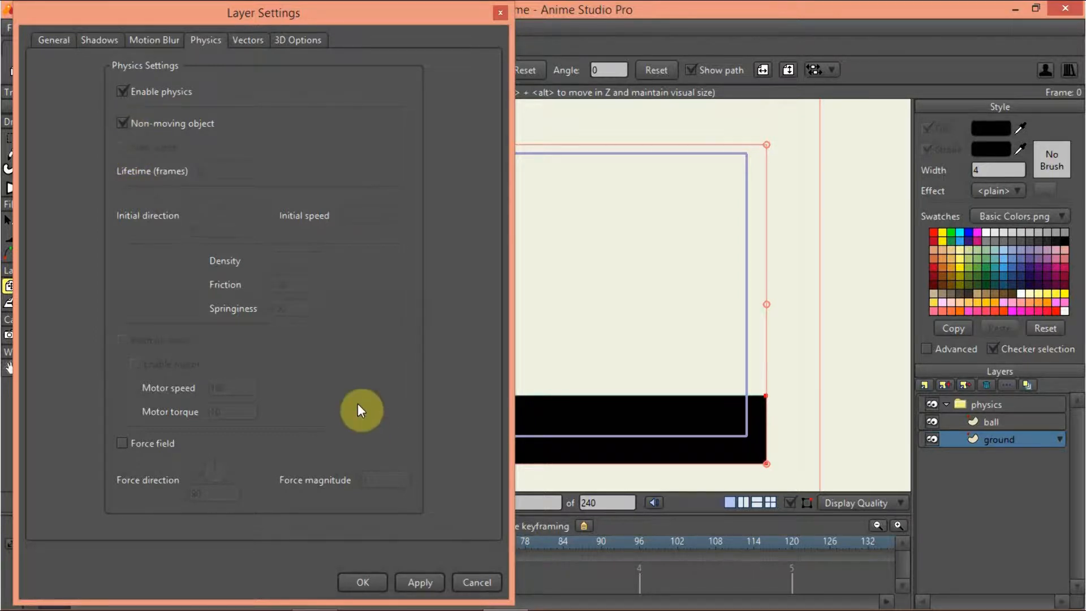
left_click(379, 584)
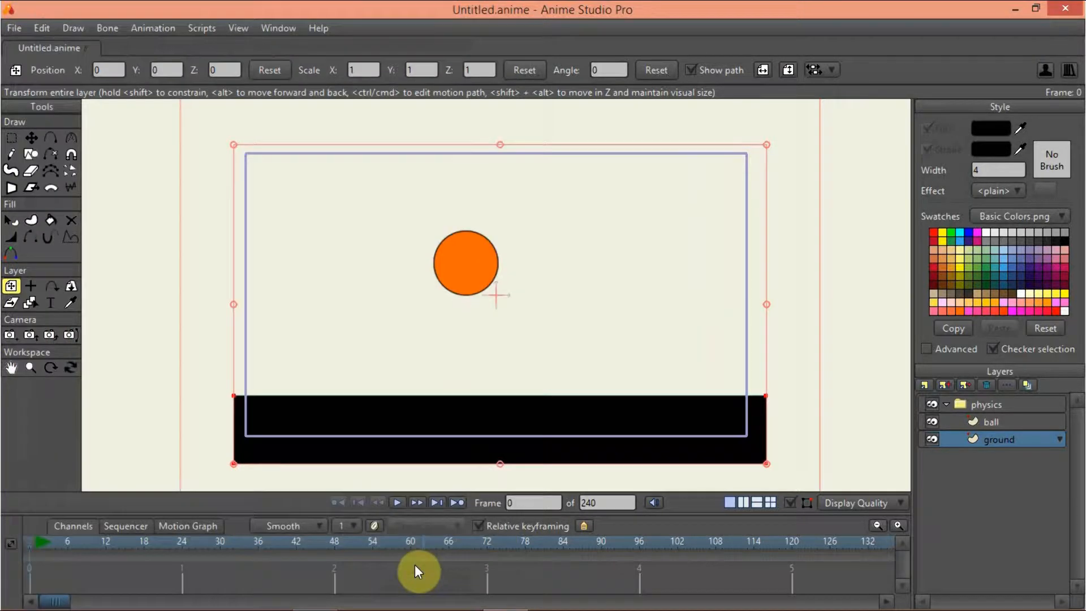
Play the animation twice from the start to check how the ball falls onto the ground.
left_click(395, 501)
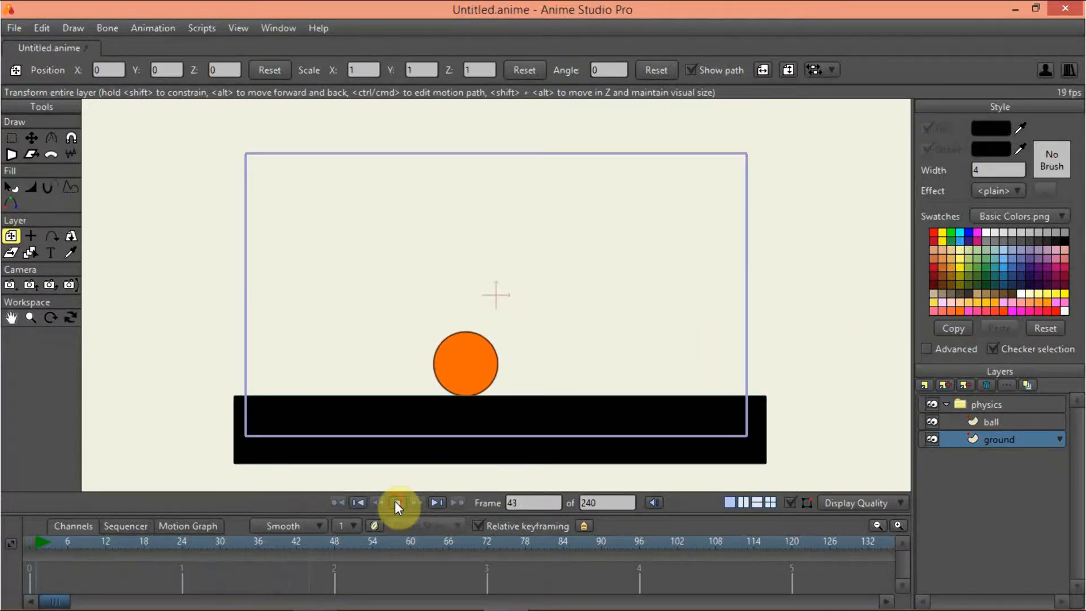
left_click(394, 501)
left_click(359, 502)
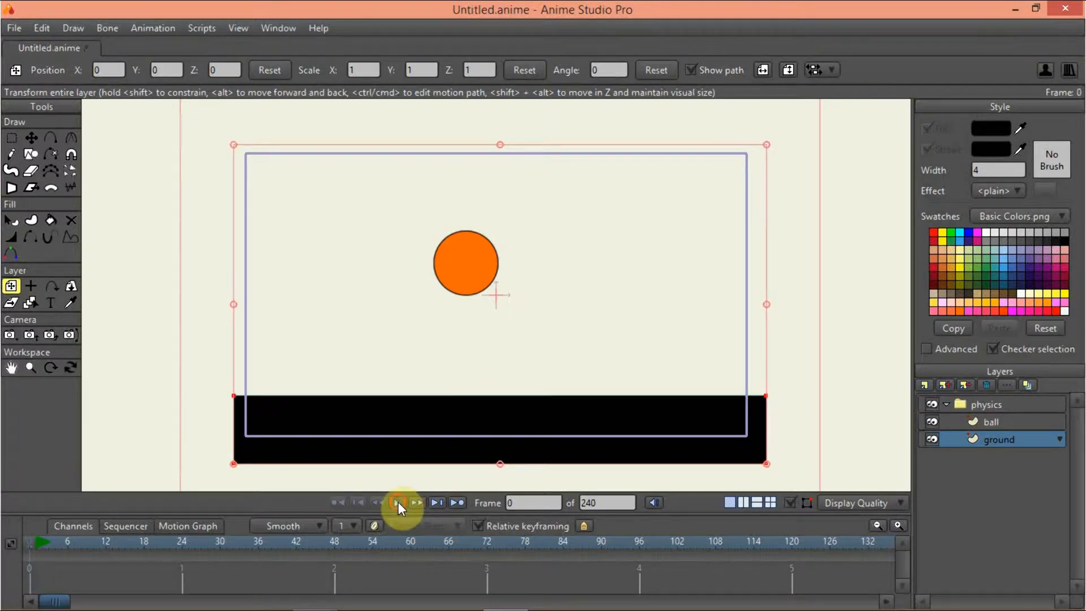
left_click(398, 501)
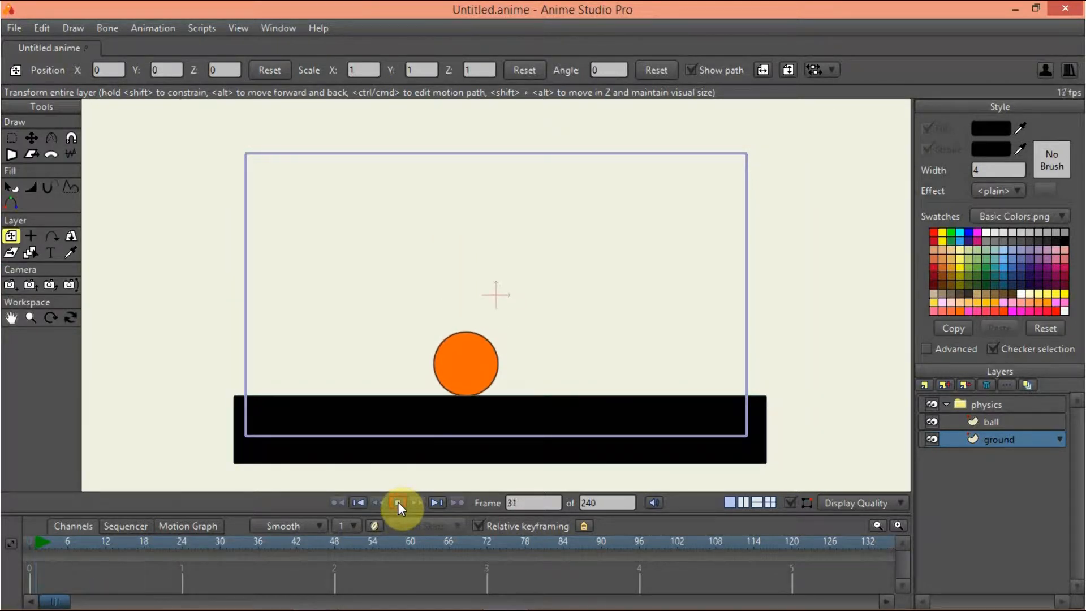
left_click(398, 501)
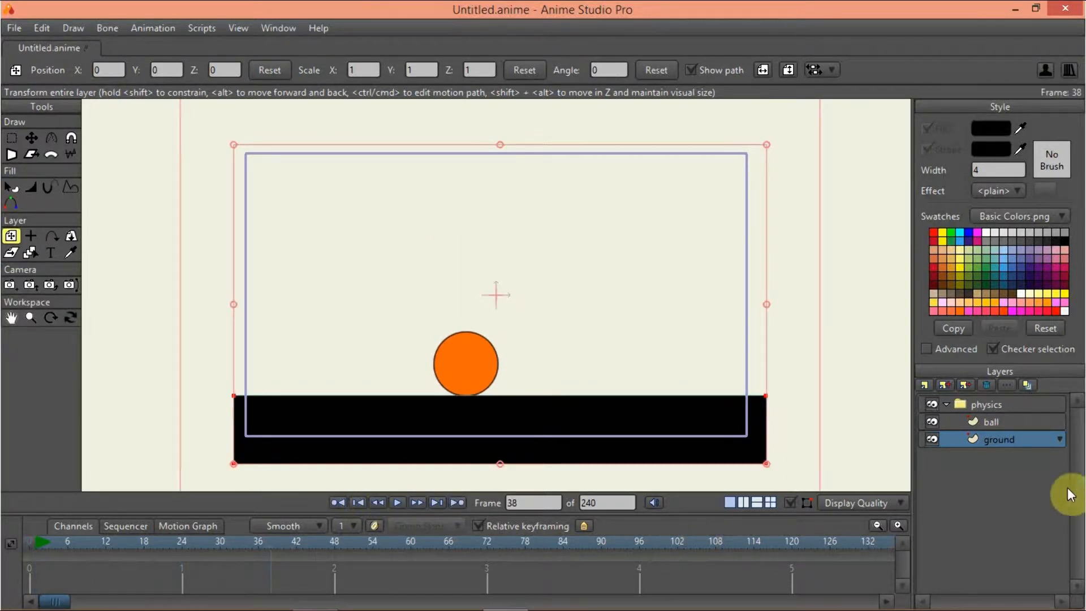
Turn off the Non-moving object option in the ground layer's physics settings.
double_click(1009, 438)
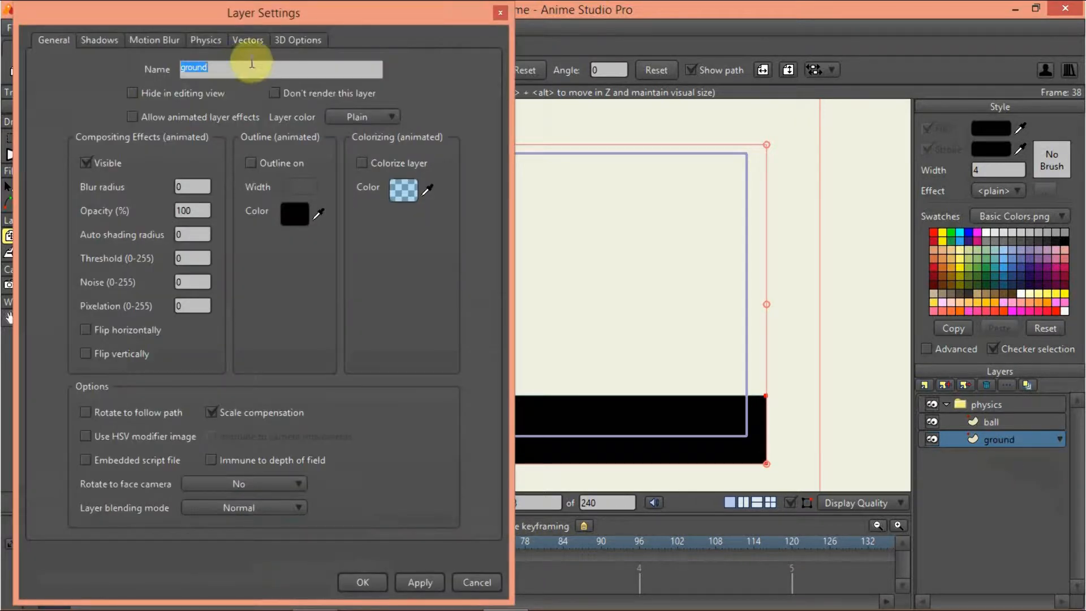
left_click(209, 40)
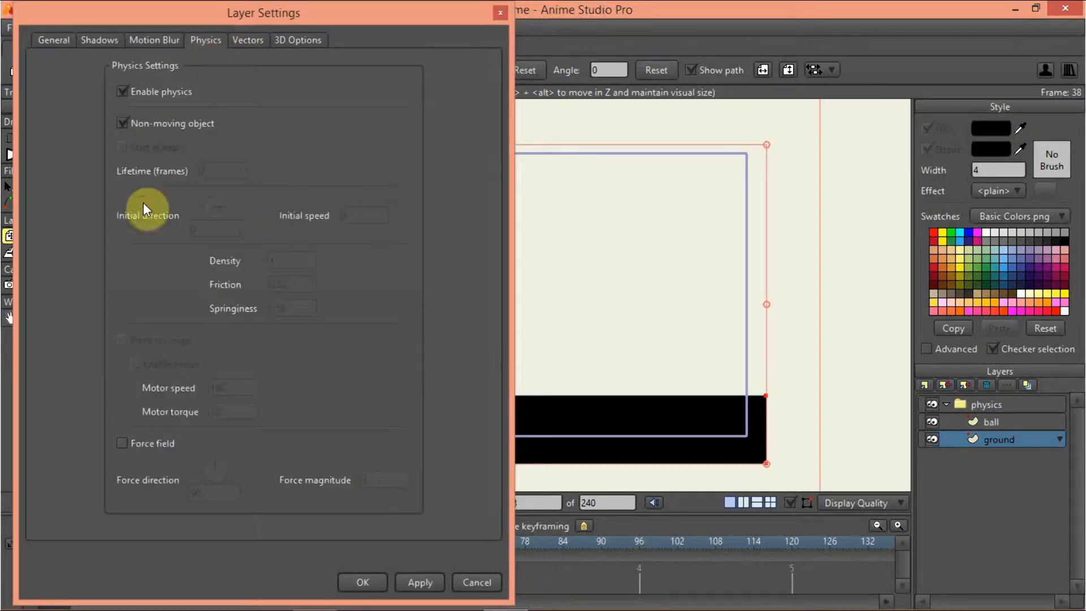
left_click(123, 124)
left_click(418, 582)
left_click(363, 582)
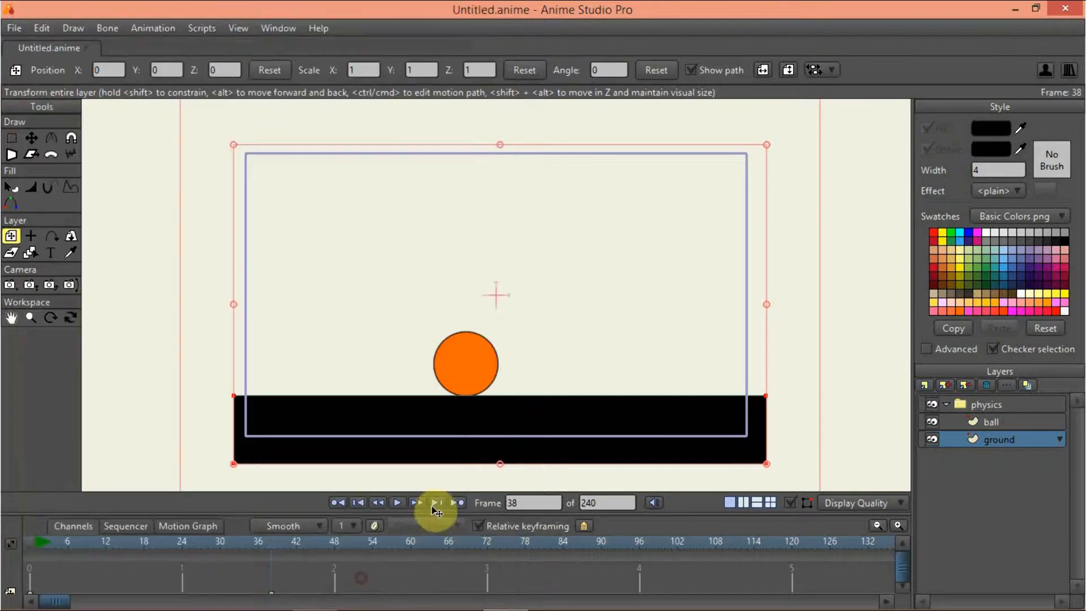
Play the simulation from the start to check how the ground and ball behave, and return to the start.
left_click(399, 501)
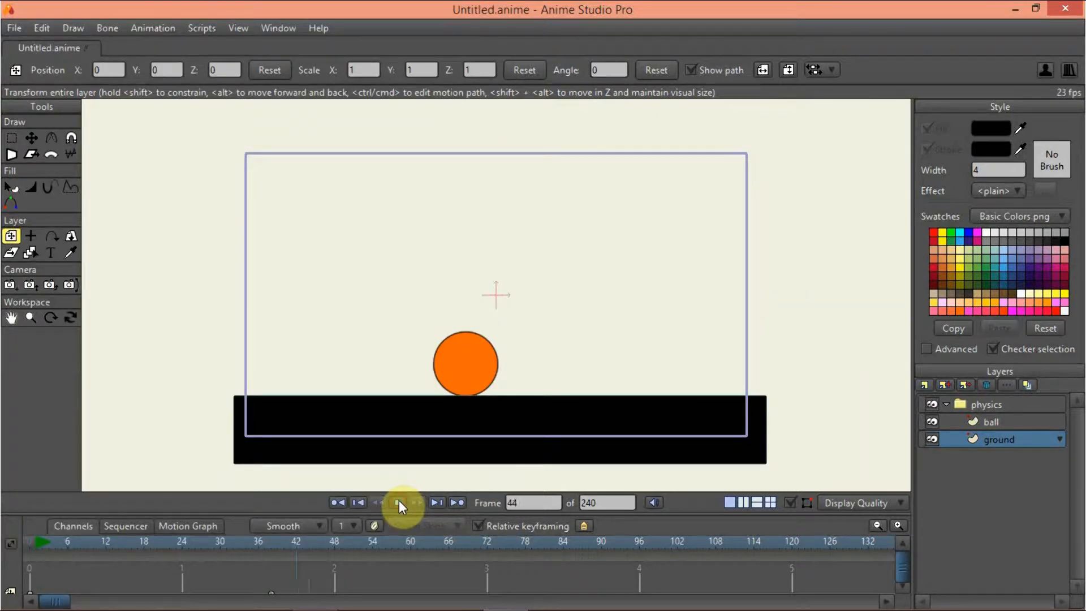
left_click(362, 501)
left_click(357, 501)
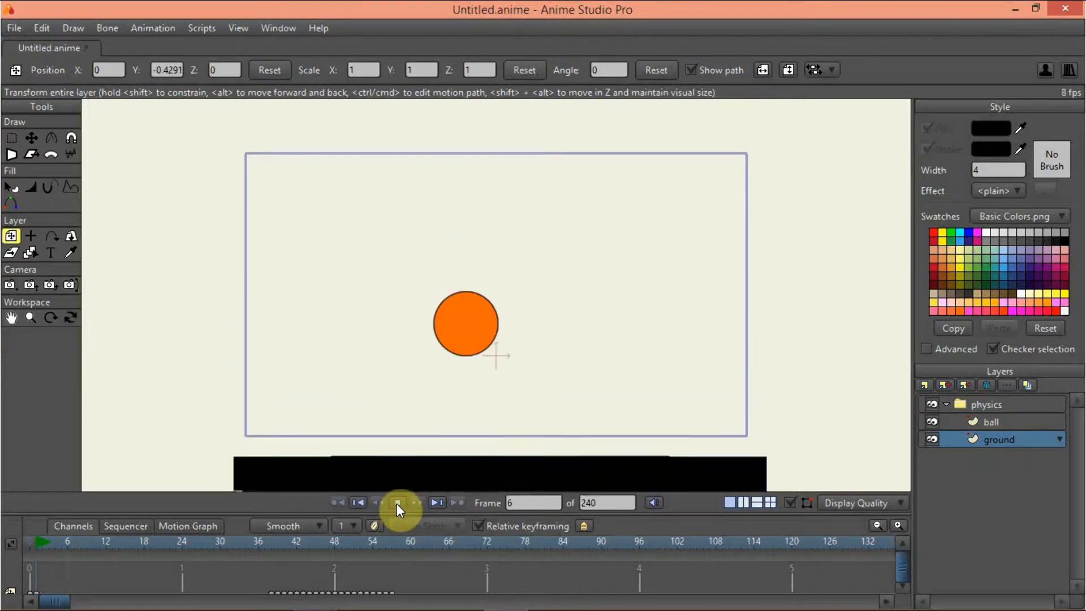
left_click(396, 503)
left_click(359, 503)
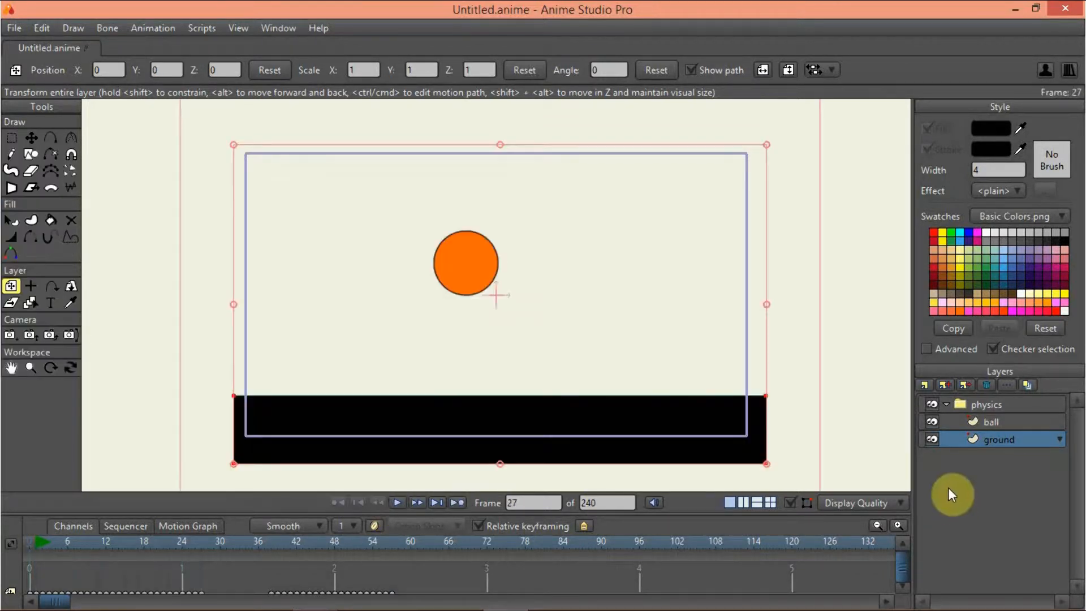
Make the ground layer a non-moving object again in its physics settings.
double_click(986, 443)
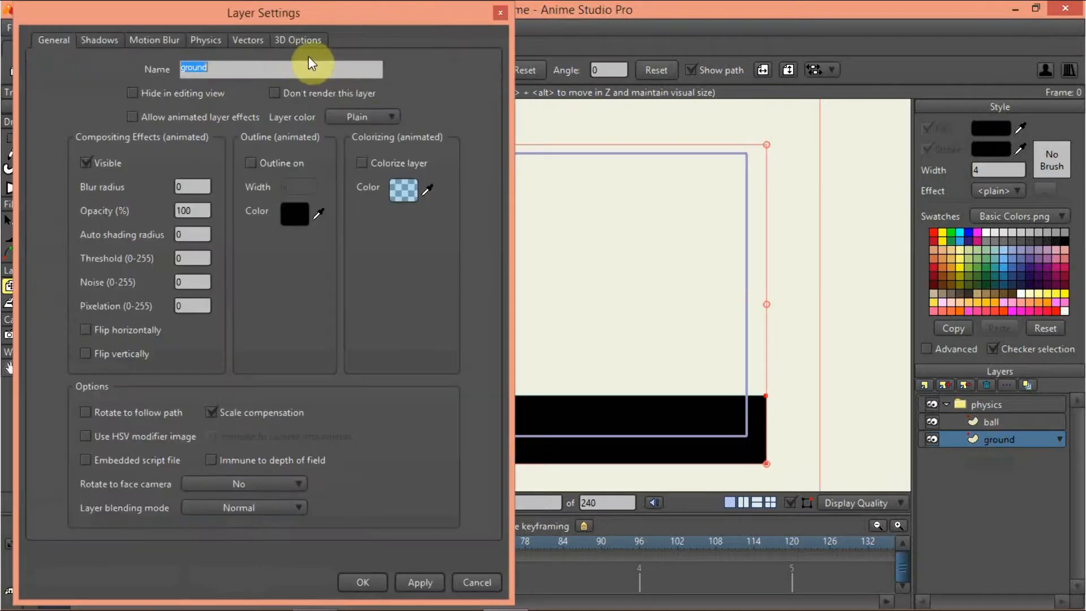
left_click(213, 40)
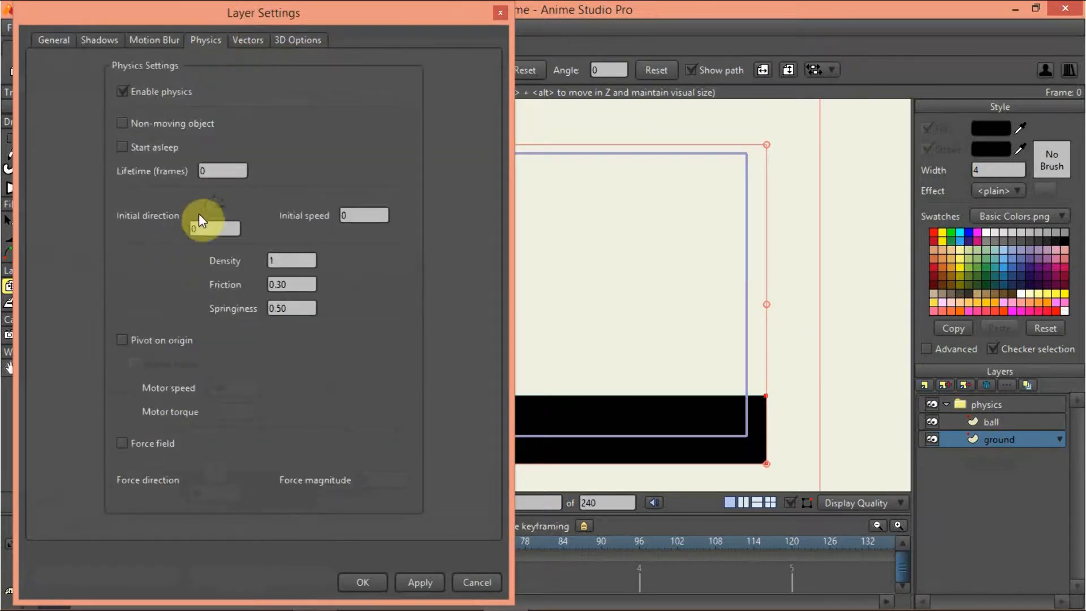
left_click(124, 123)
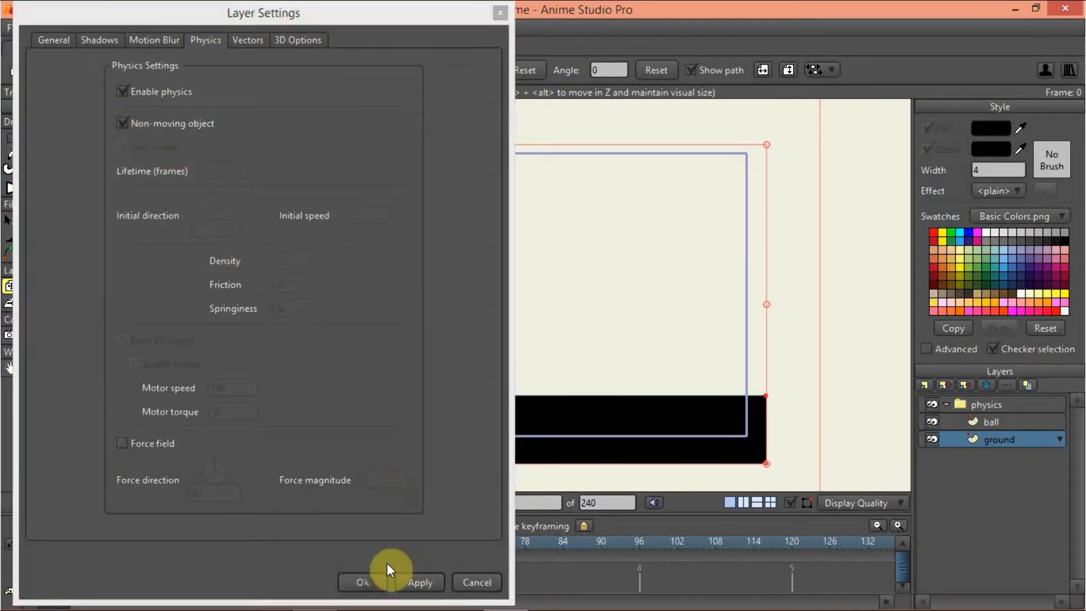
left_click(383, 582)
Add a vector layer above the ground, draw a thin vertical bar on it, and tilt the bar so it slopes down to the right.
left_click(25, 155)
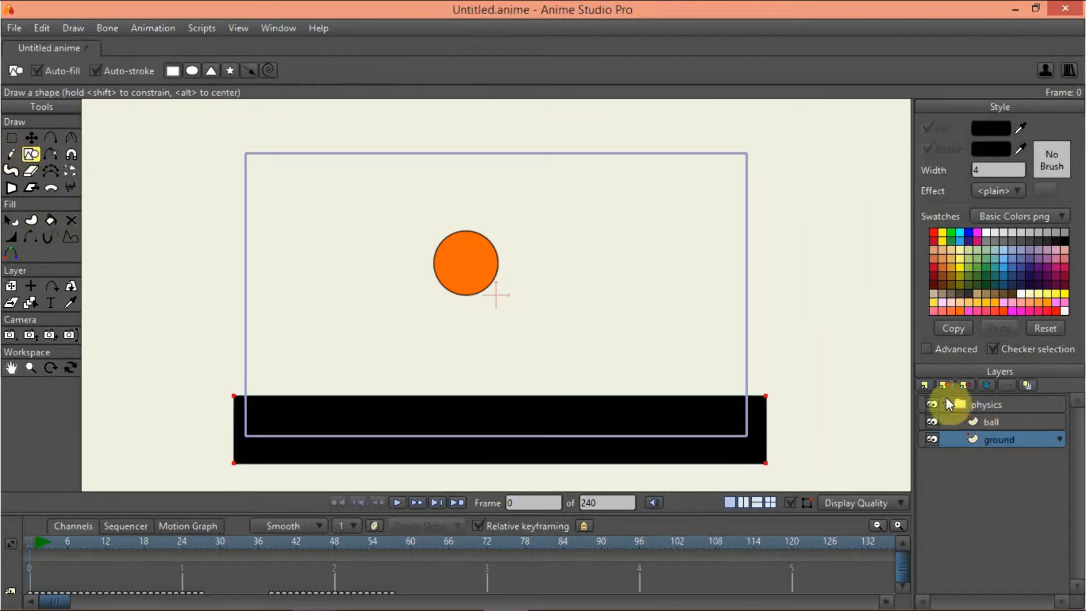
left_click(926, 384)
left_click(1003, 436)
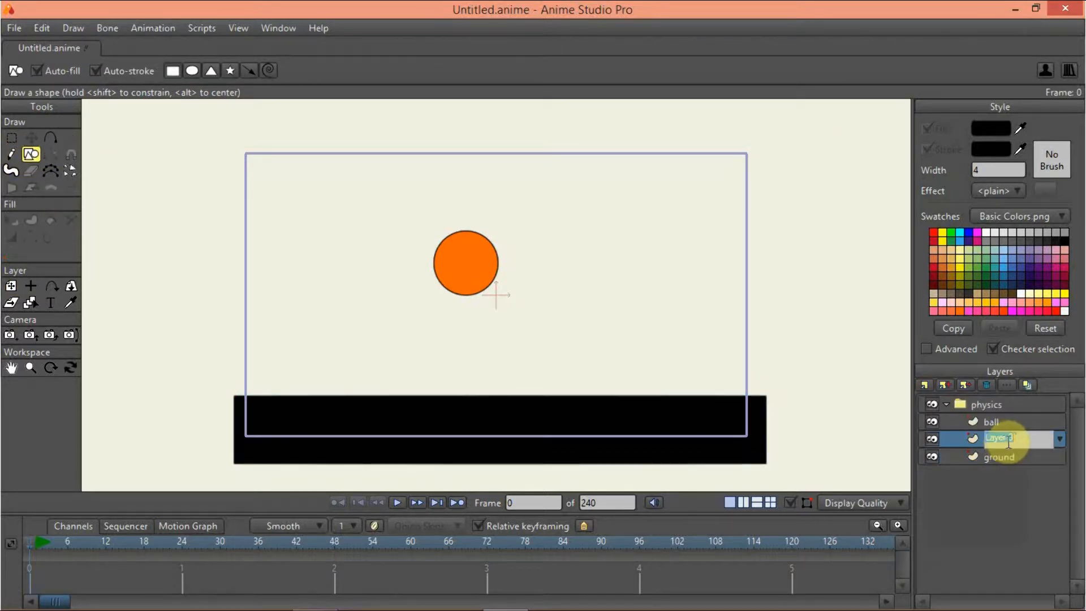
left_click(959, 440)
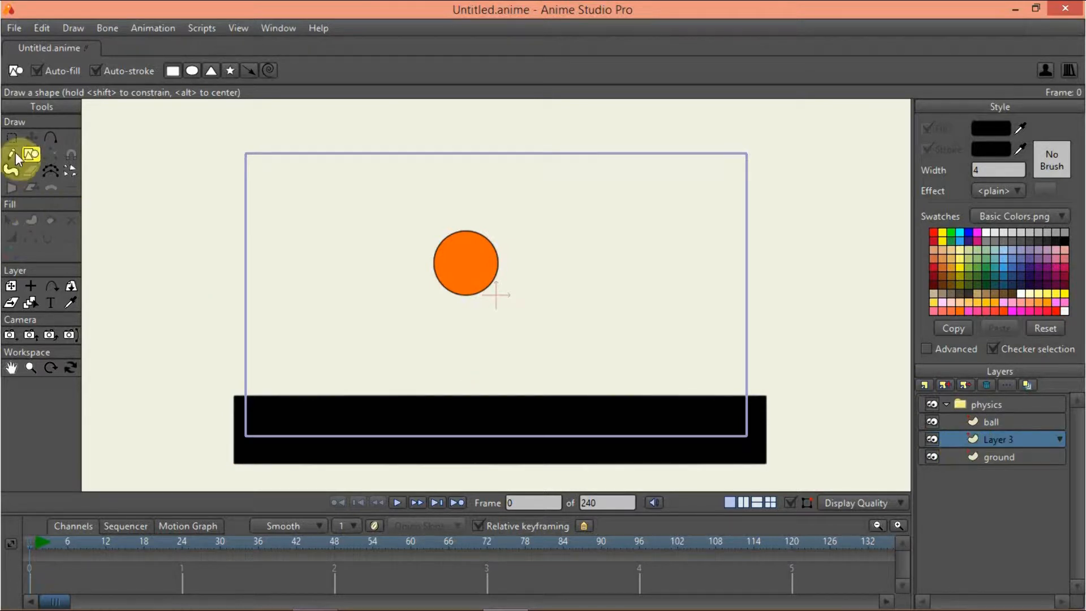
left_click_drag(311, 228, 328, 376)
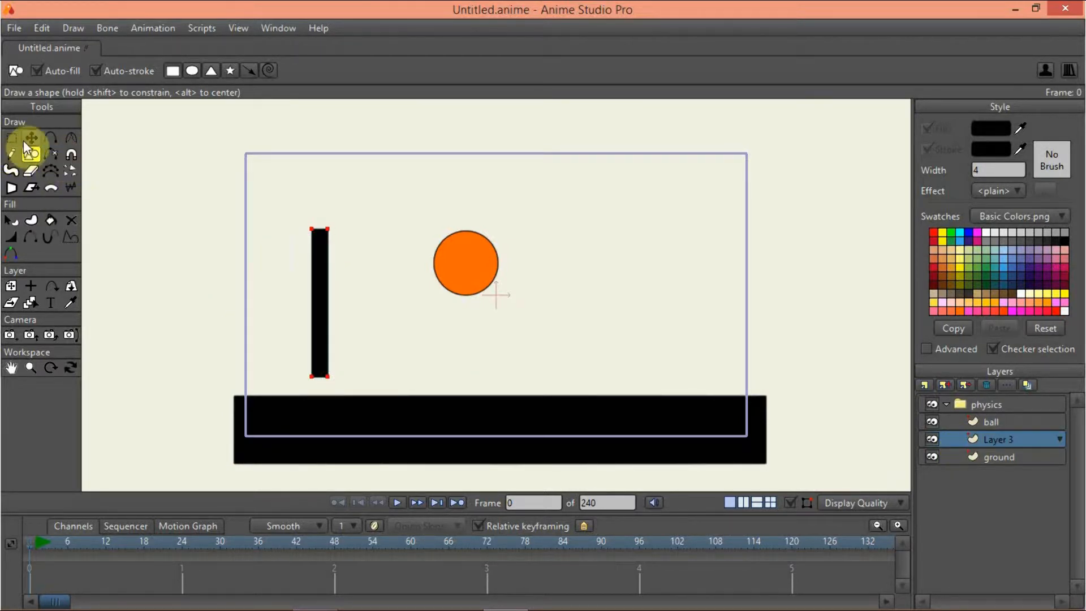
left_click(28, 137)
left_click_drag(347, 295, 327, 250)
Copy the bar twice, placing a horizontally flipped copy near the centre and one with the original slope below the first bar.
left_click_drag(315, 303, 643, 242)
key("ctrl+c")
key("ctrl+v")
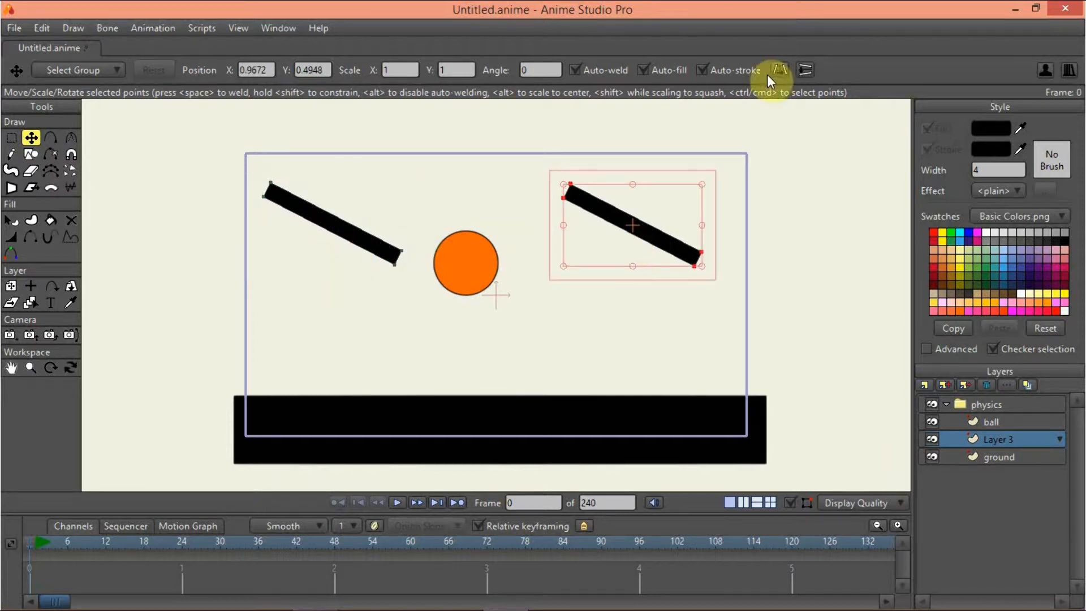
left_click(781, 70)
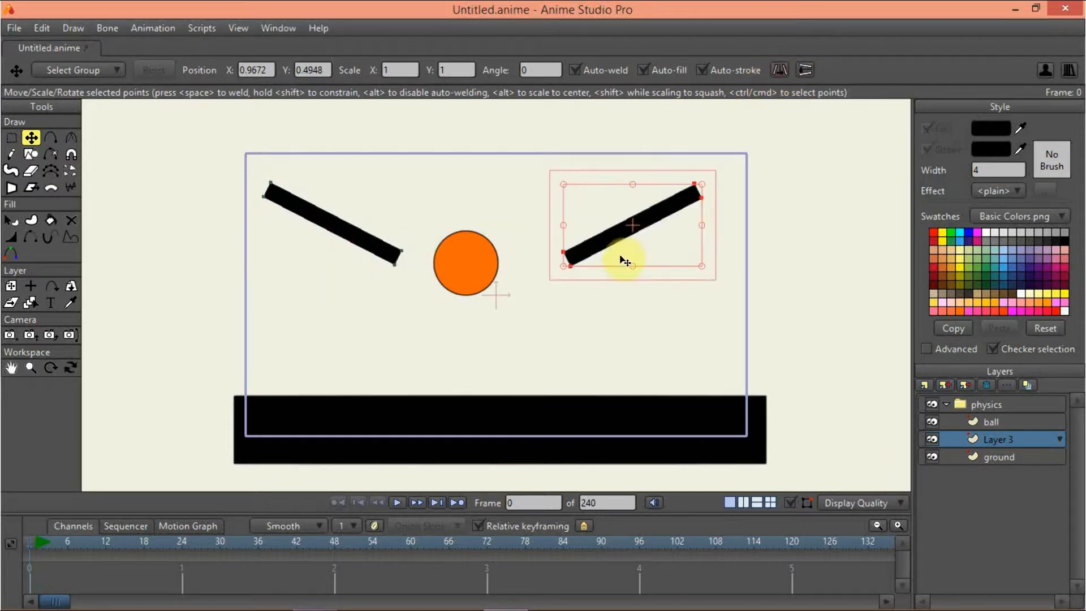
left_click_drag(626, 242, 356, 347)
left_click(515, 298)
key("ctrl+v")
left_click(780, 70)
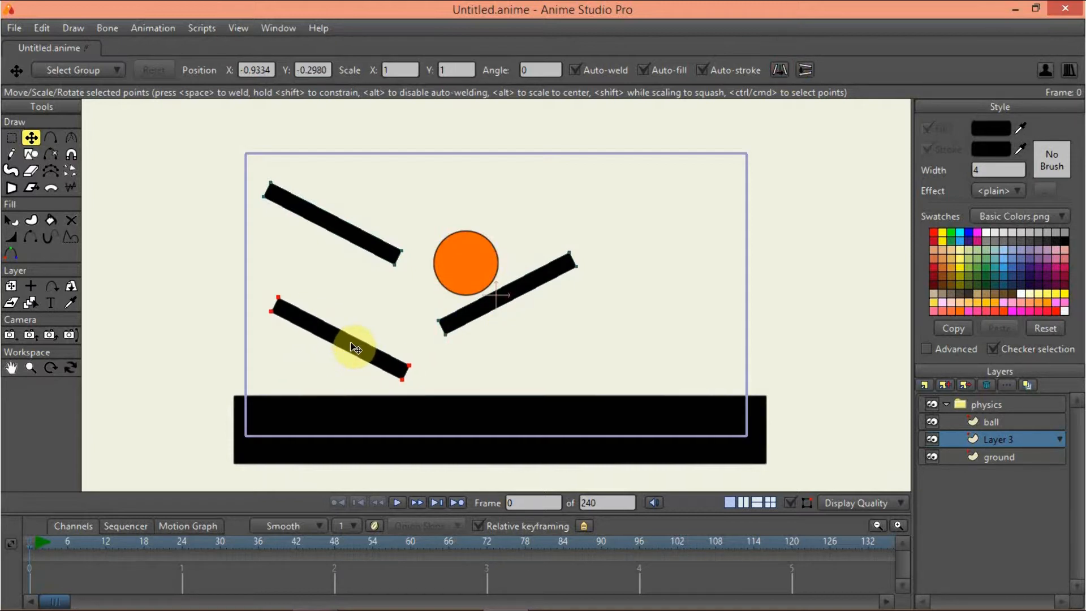
Move the ball above the frame over the upper-left bar, and play the simulation briefly before returning to the start.
left_click(994, 421)
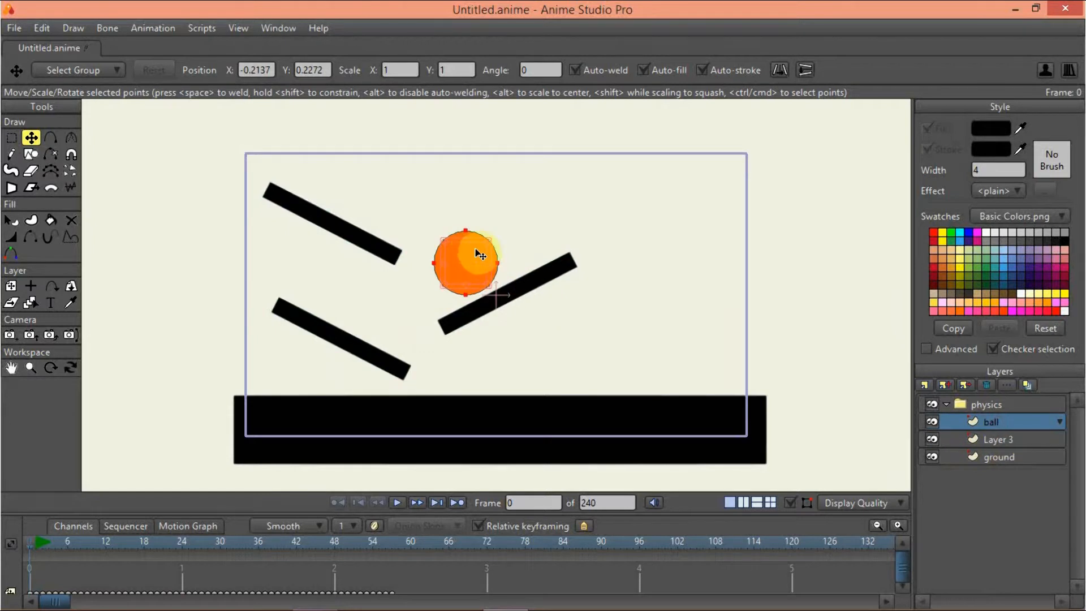
left_click_drag(490, 240, 431, 165)
scroll(430, 165, "down", 2)
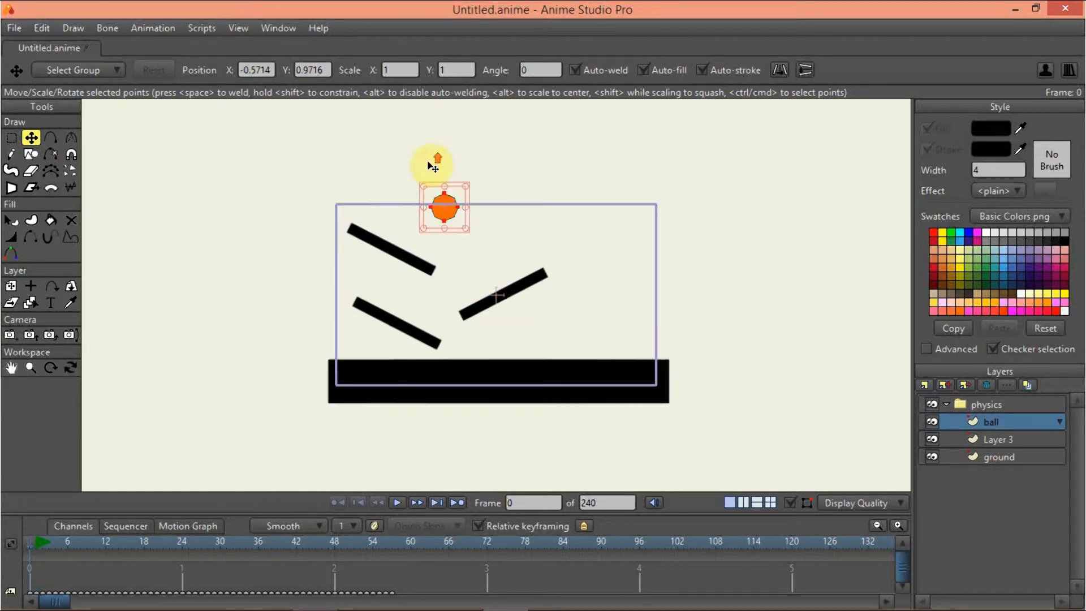
left_click_drag(448, 211, 402, 179)
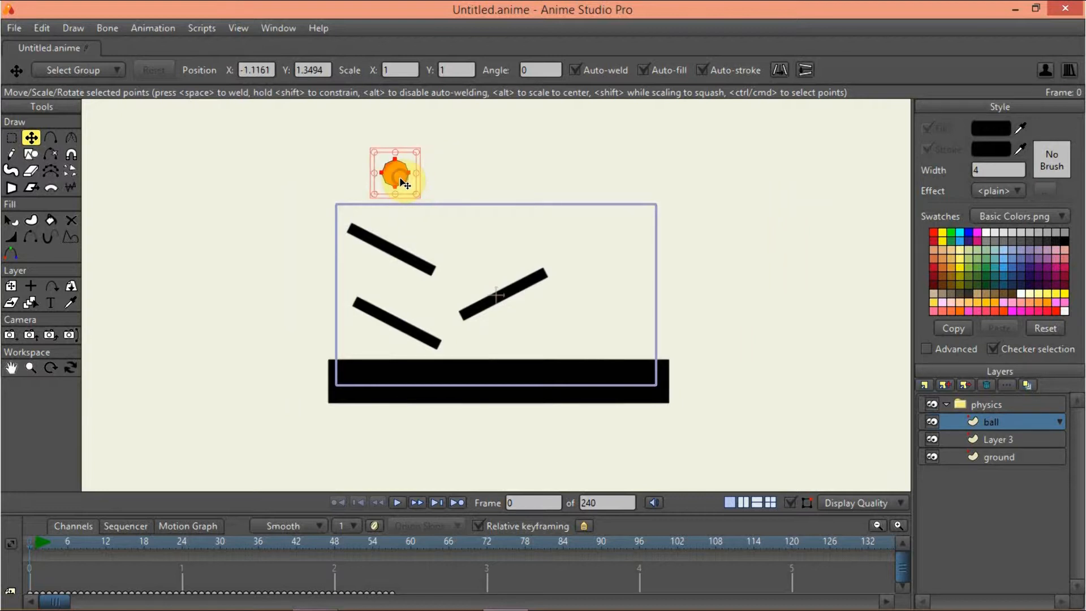
left_click(396, 502)
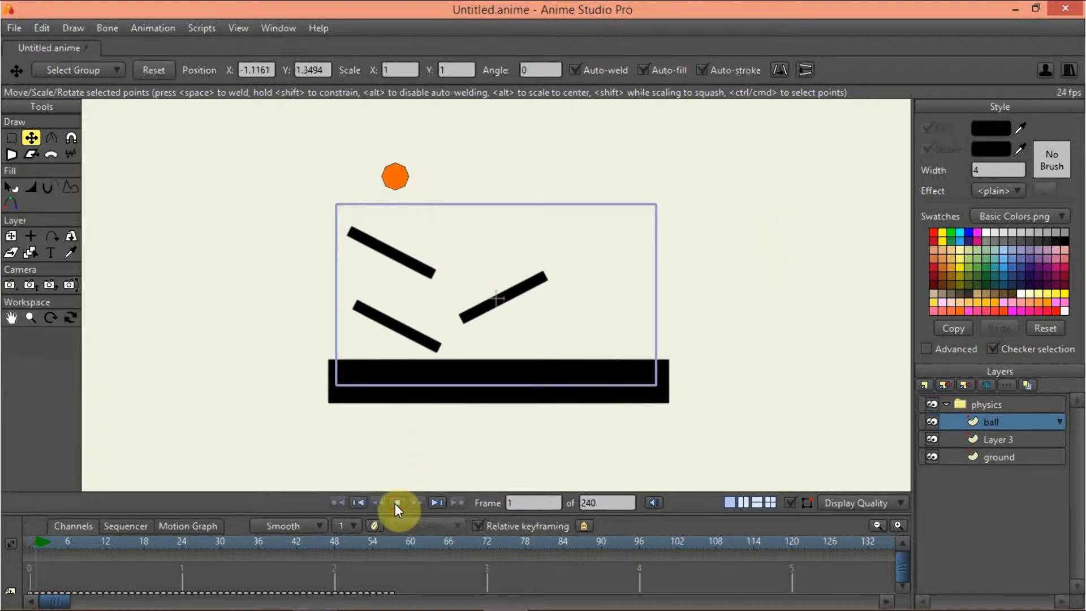
left_click(359, 502)
Make the bars' layer a non-moving physics object and play the simulation to watch the ball travel over the bars.
double_click(1001, 439)
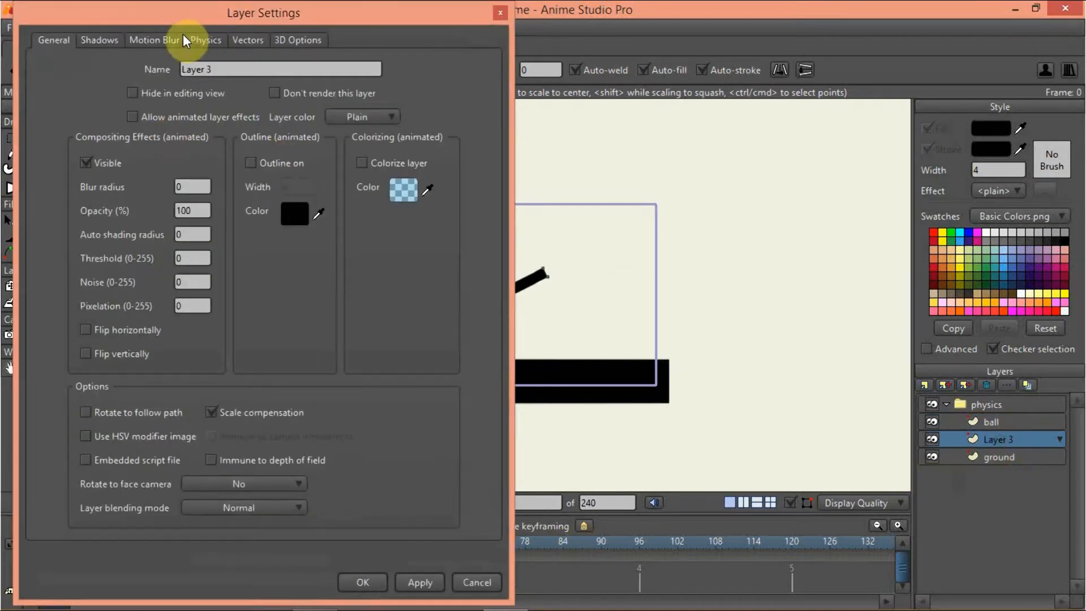
left_click(201, 40)
left_click(124, 126)
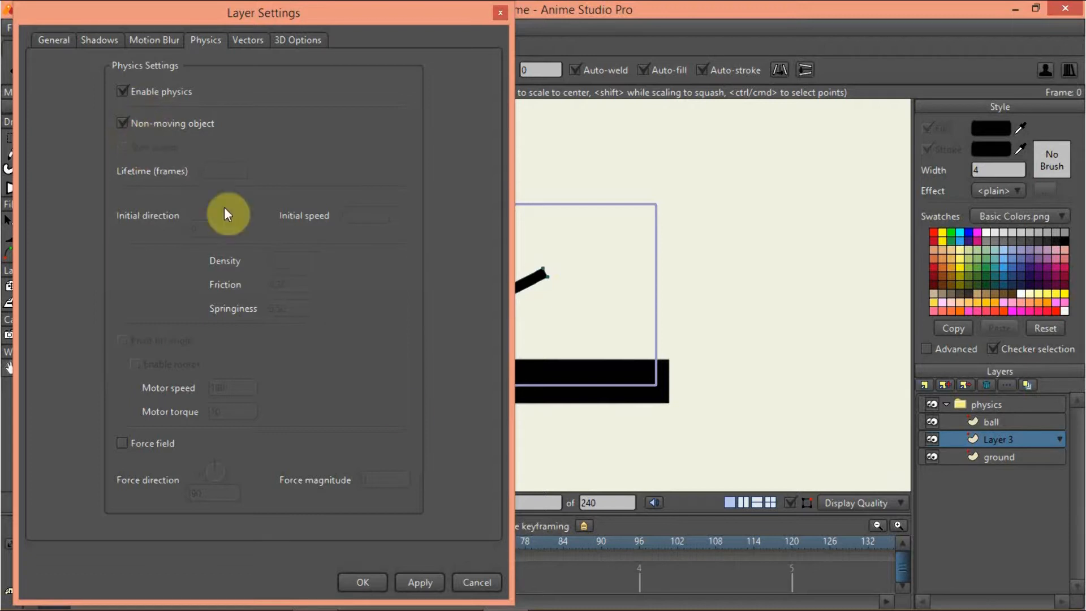
left_click(356, 585)
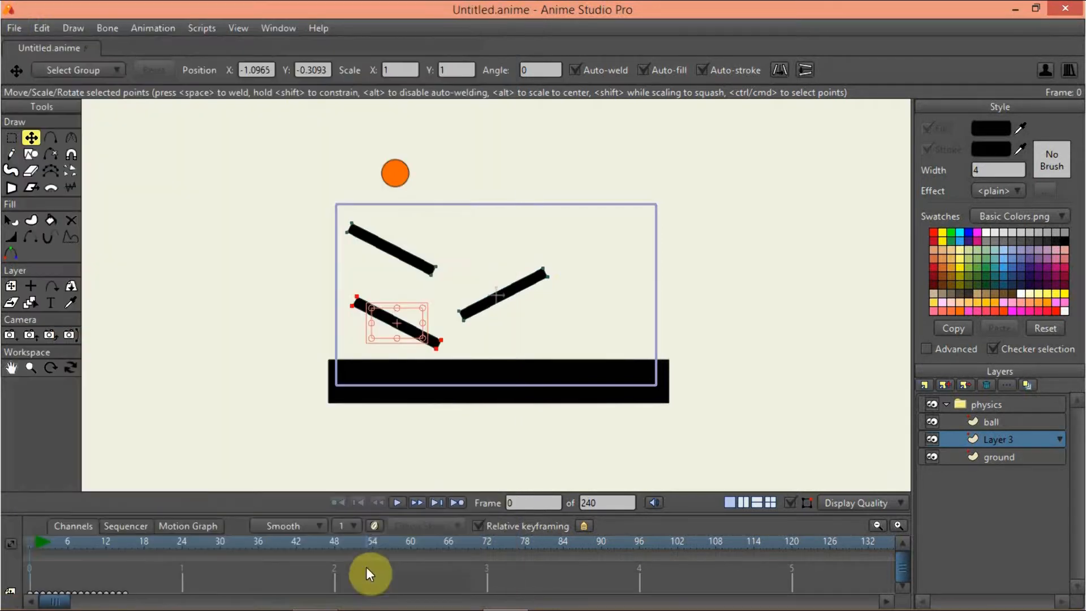
left_click(393, 502)
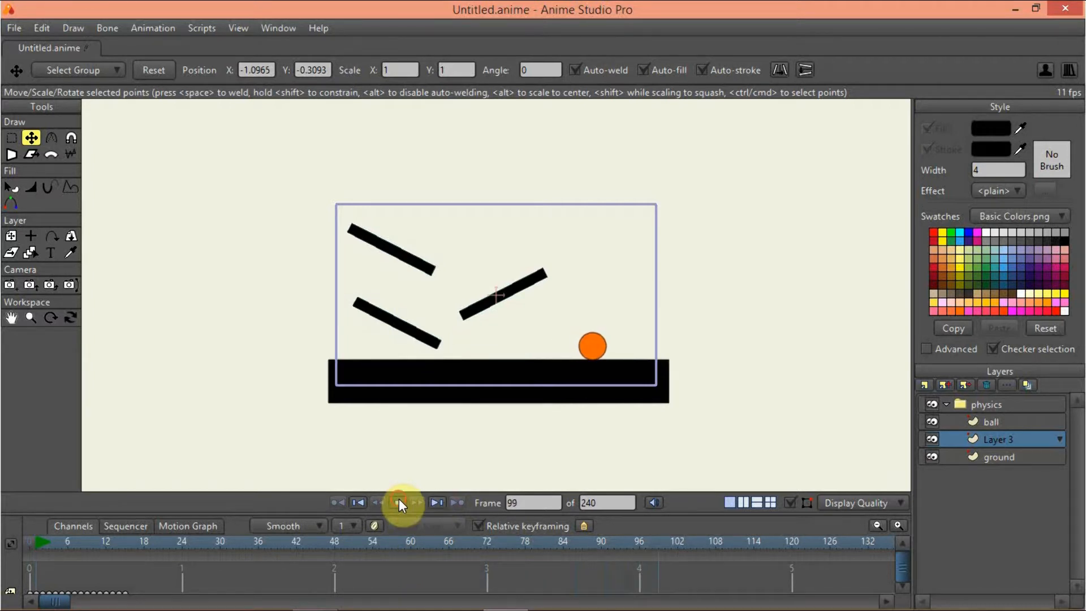
left_click(399, 498)
Set the ball layer's springiness to 0.75 in its physics settings.
double_click(1016, 423)
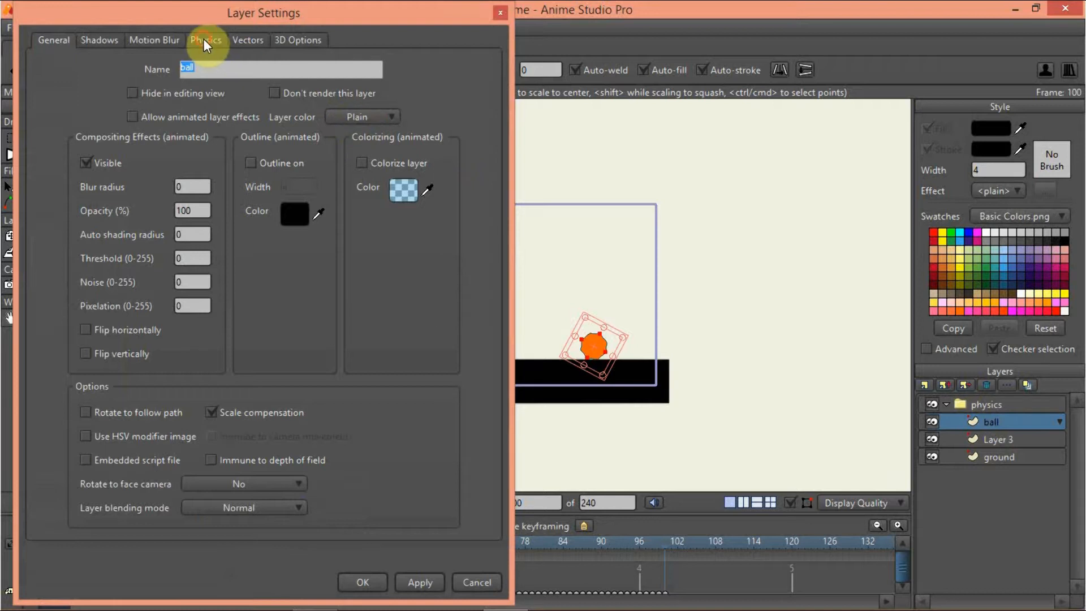
left_click(204, 40)
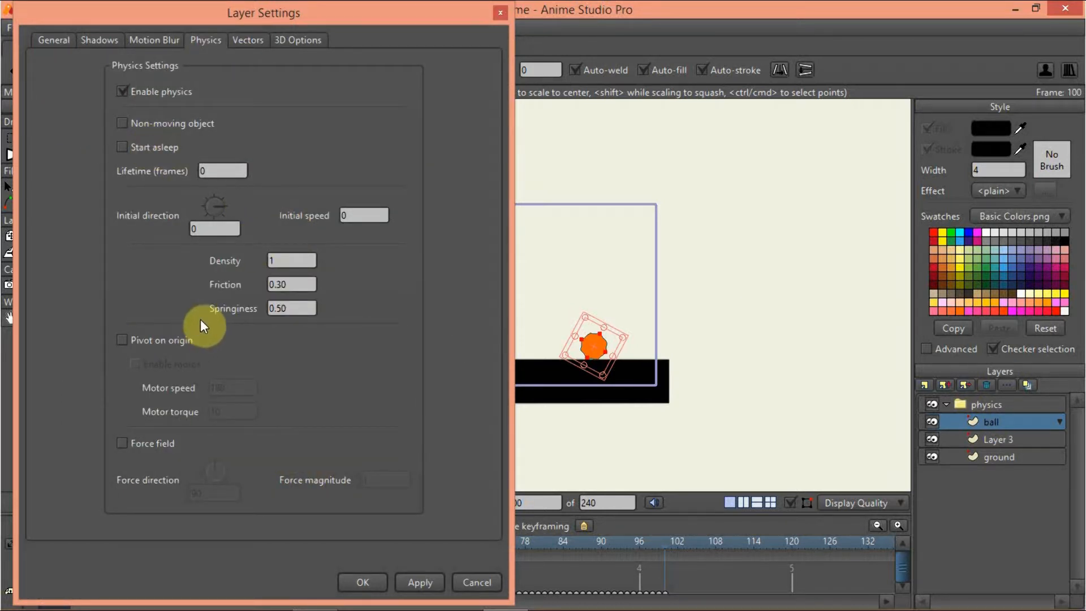
left_click(304, 307)
key("BackSpace")
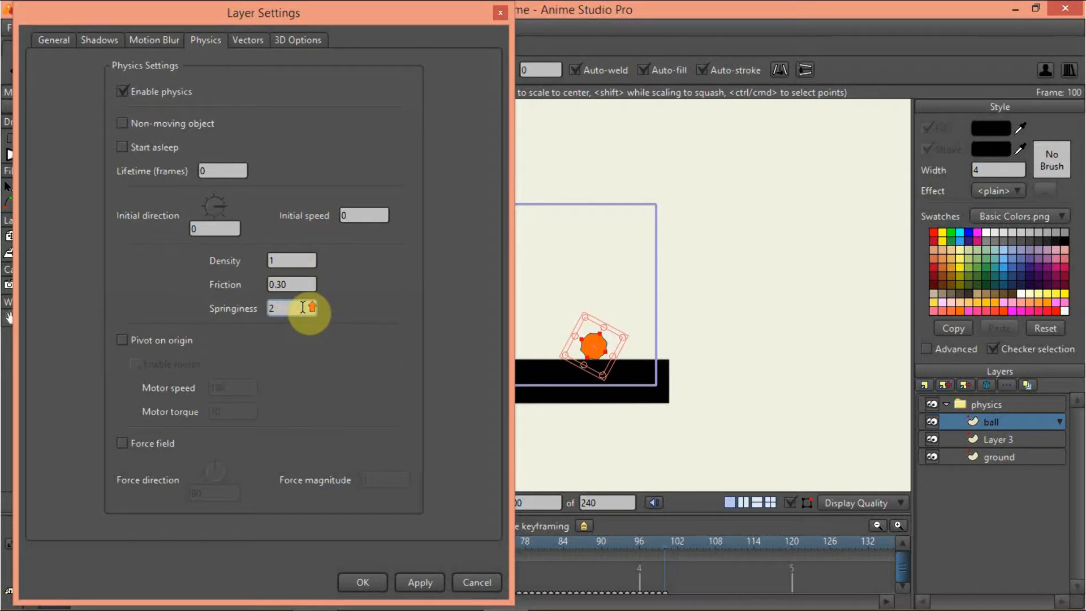
type("6")
type(".75")
left_click(358, 581)
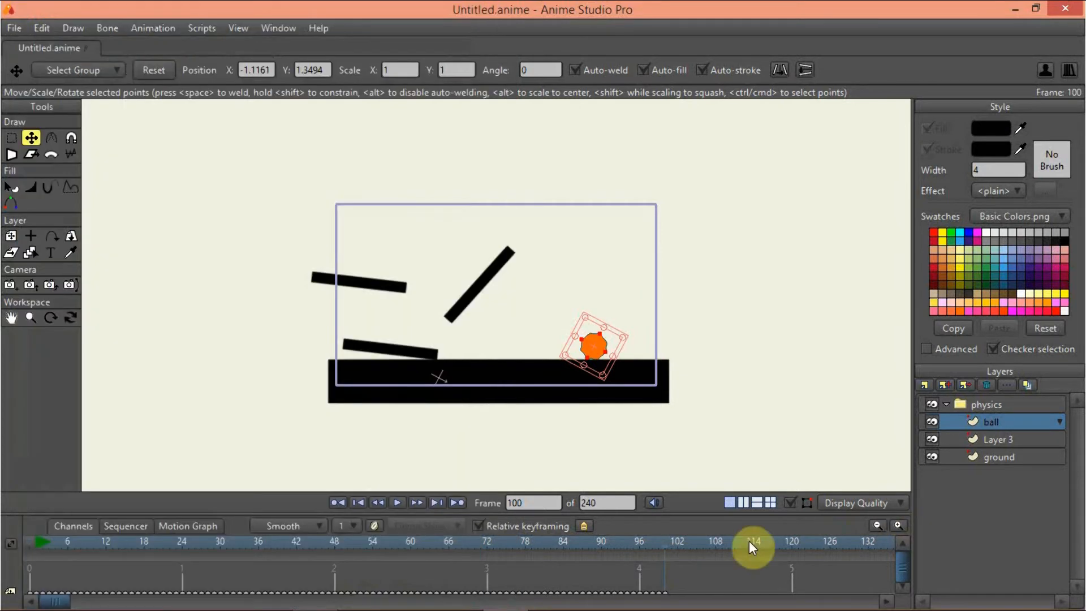
Delete the layer with the bars and play the simulation from the start to check the ball's bounce on the ground.
left_click(991, 438)
left_click(986, 384)
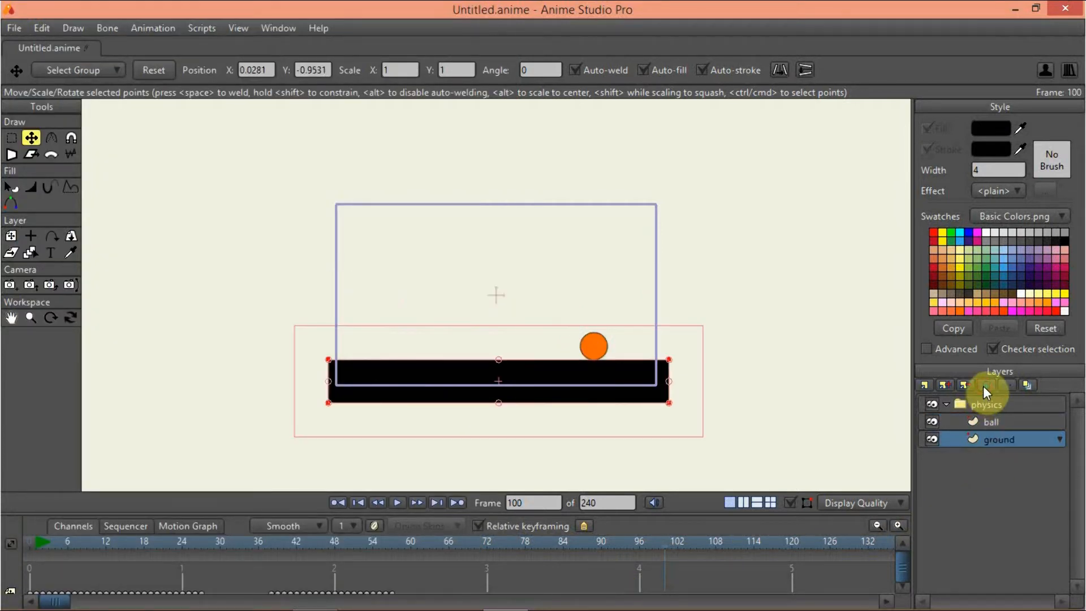
left_click(360, 501)
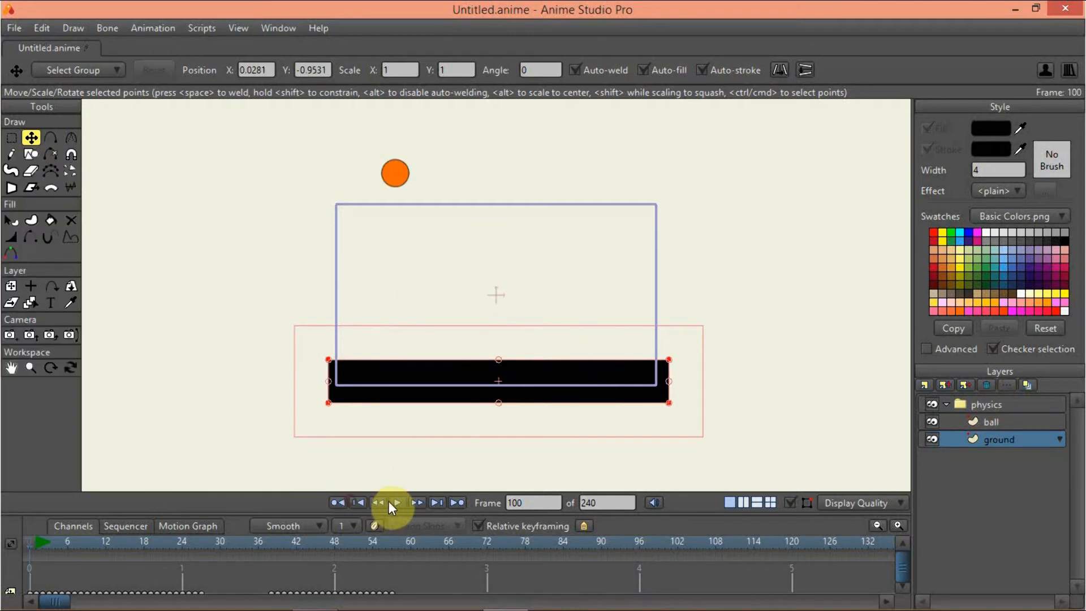
left_click(395, 501)
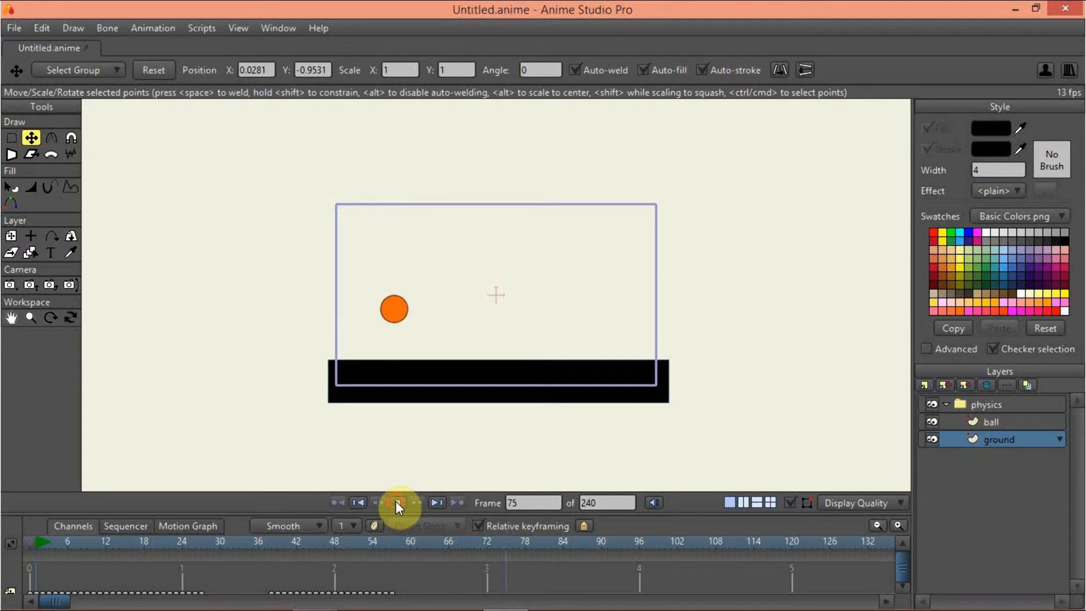
left_click(398, 501)
left_click(362, 502)
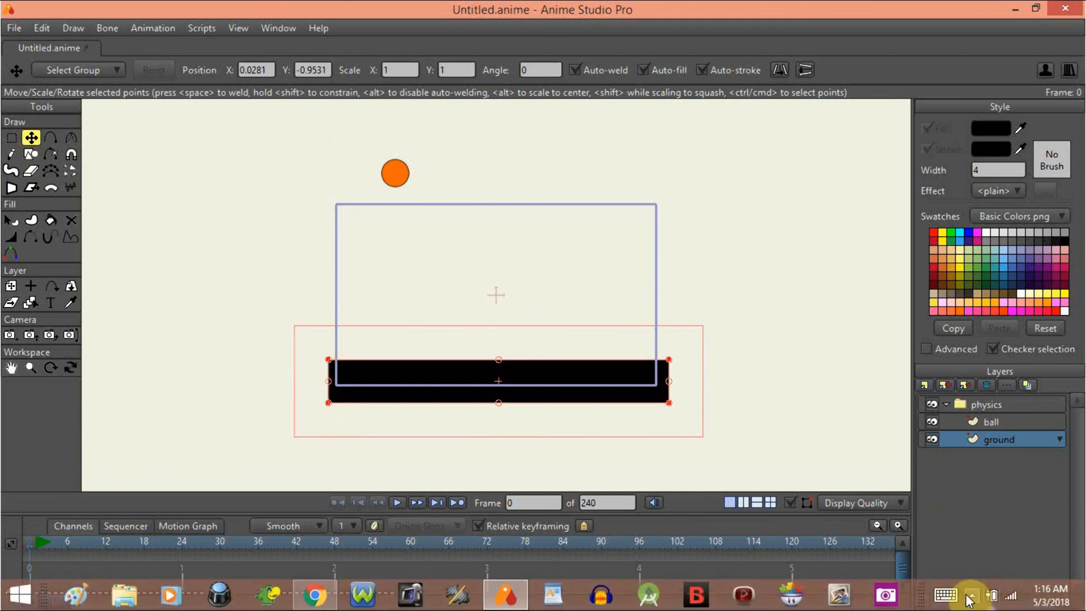
left_click(971, 595)
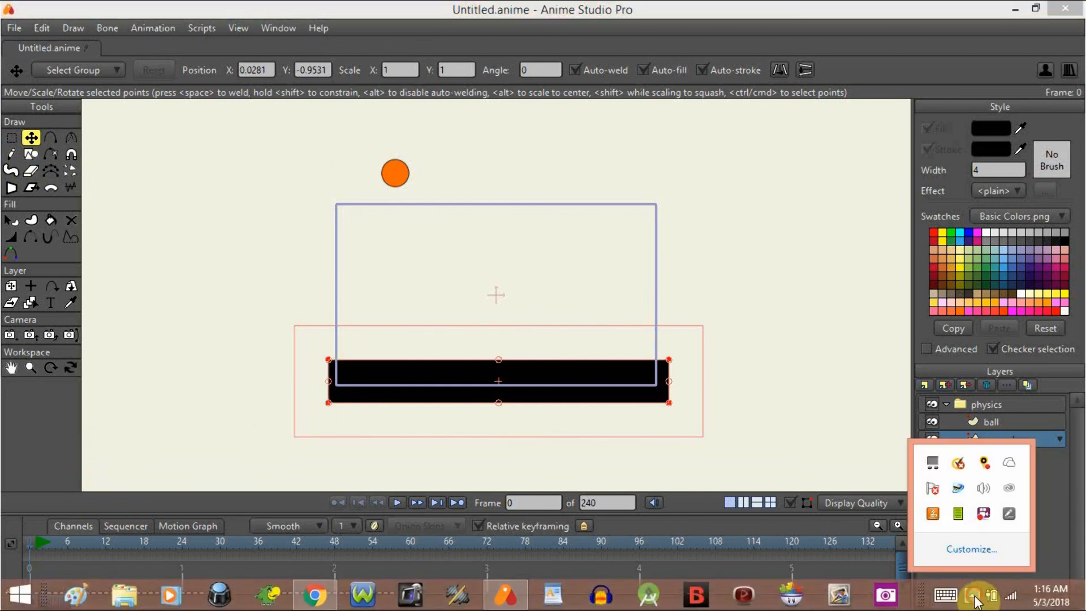
right_click(985, 517)
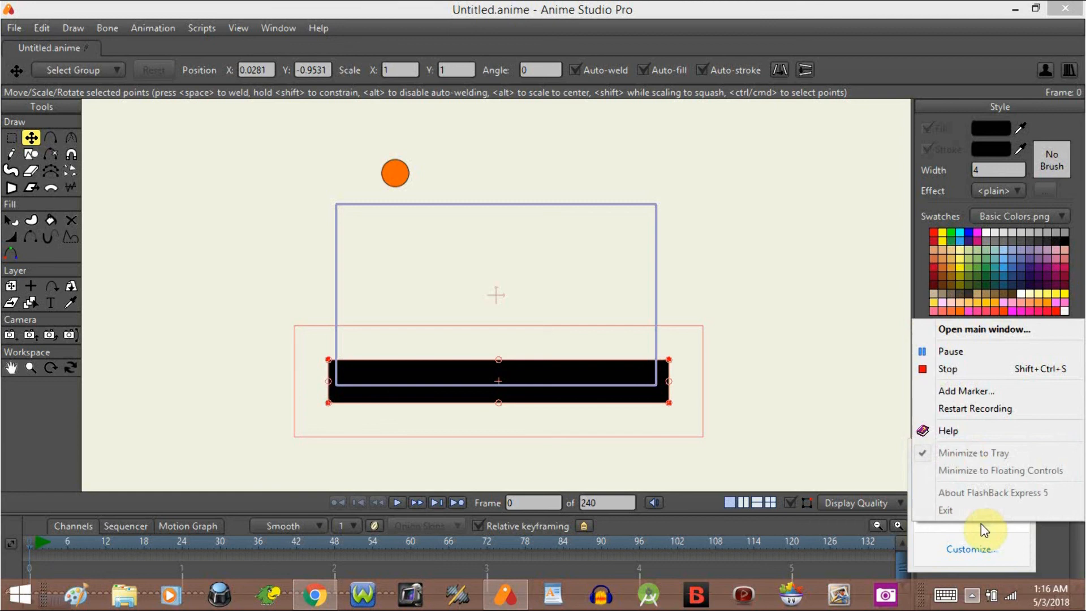